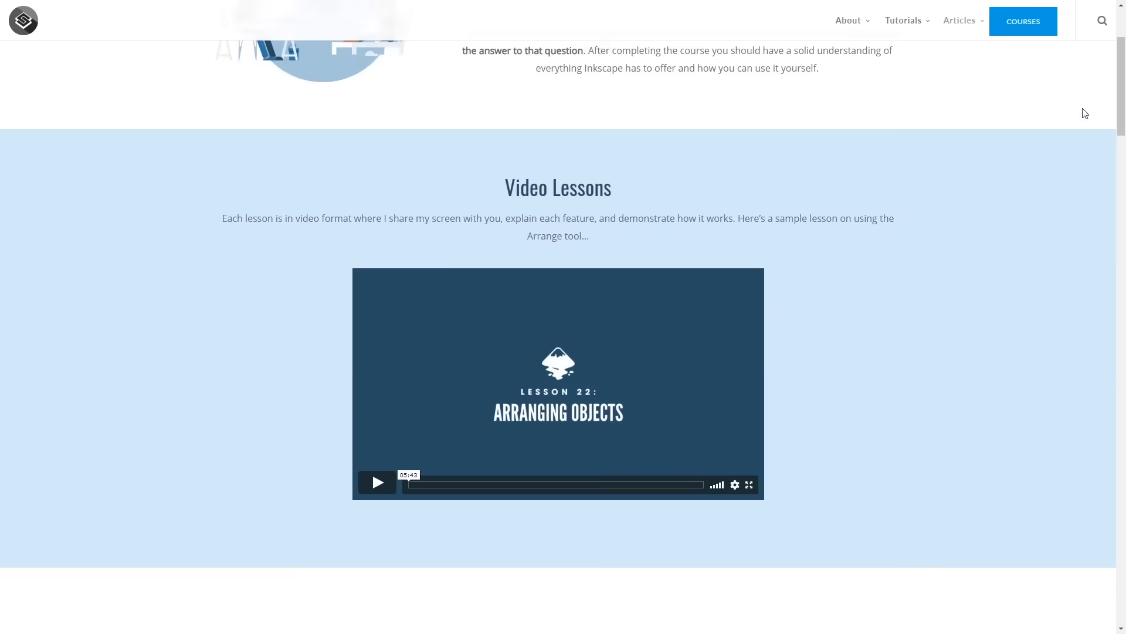
scroll(1085, 112, down, 5)
scroll(1085, 113, down, 3)
scroll(1085, 113, down, 2)
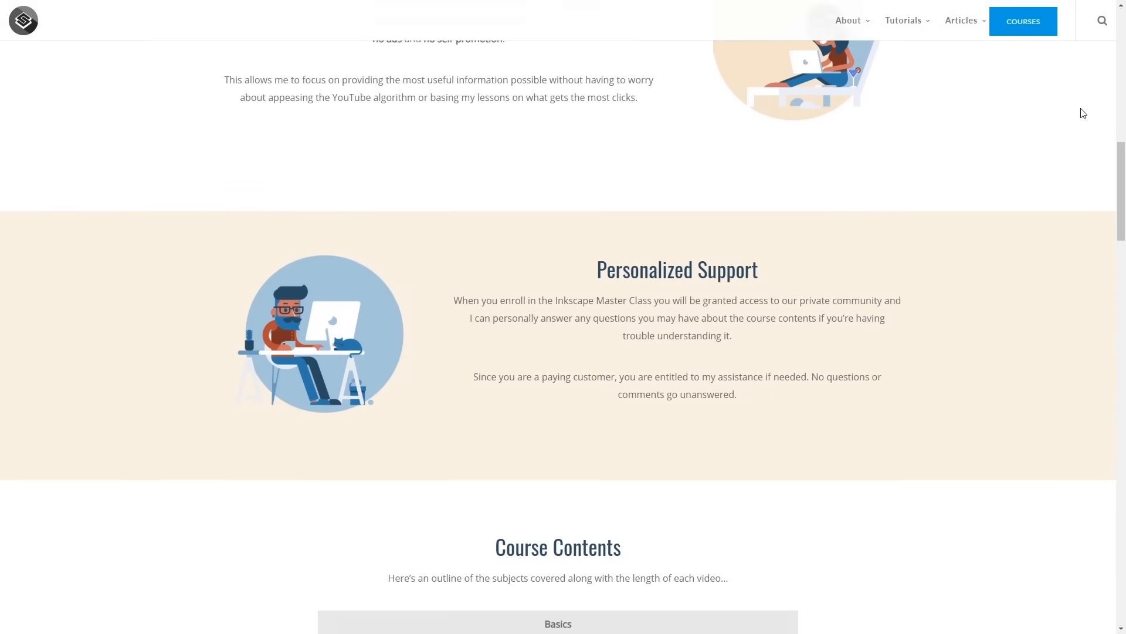
scroll(1083, 113, down, 1)
scroll(1081, 112, down, 2)
scroll(1082, 113, down, 3)
scroll(1077, 113, down, 2)
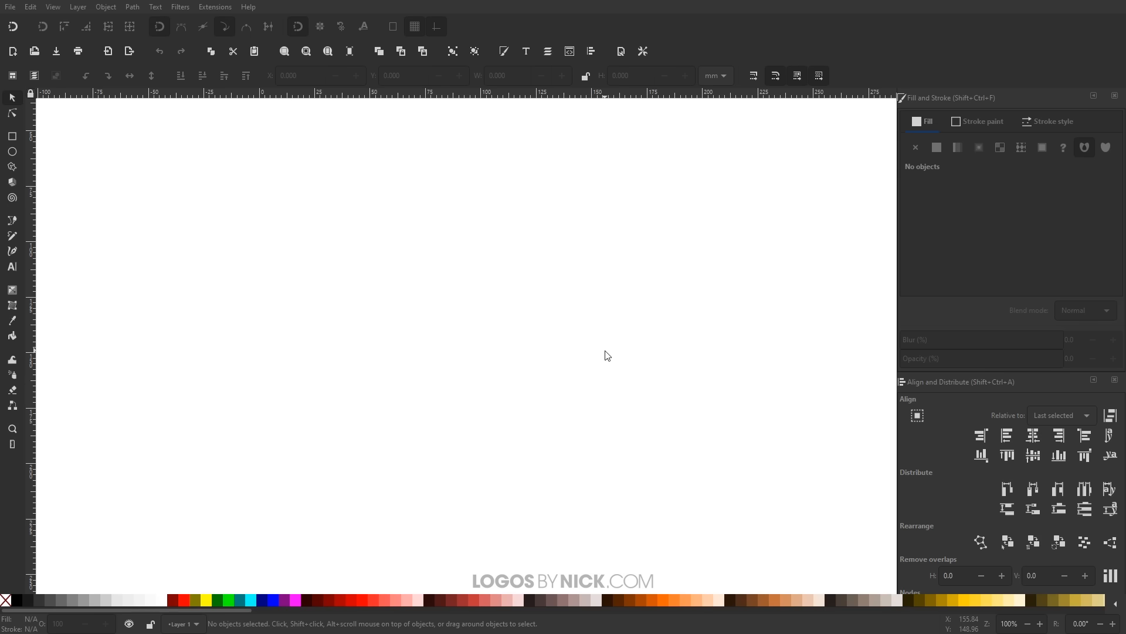
- Set the Pencil tool's brush shape to 'From clipboard'
click(12, 236)
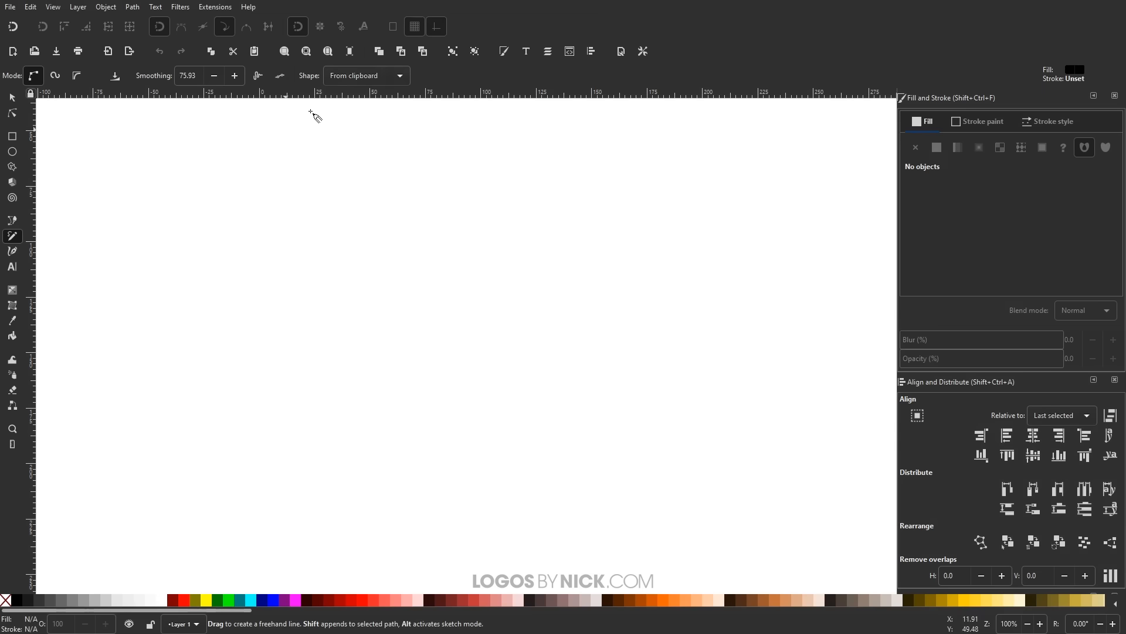
click(391, 76)
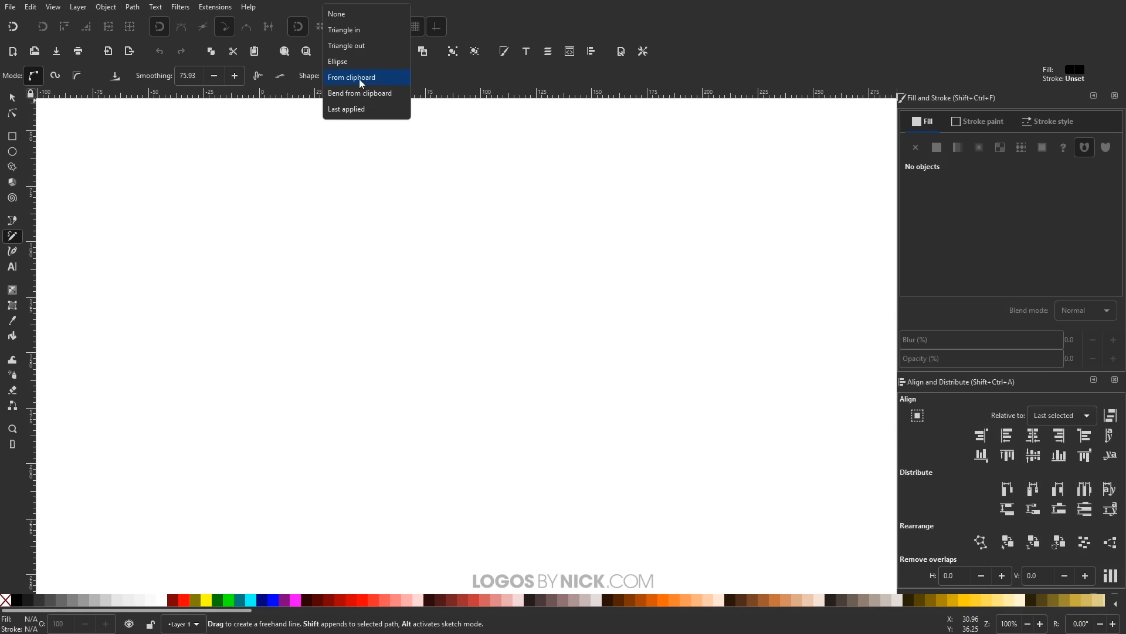
click(469, 75)
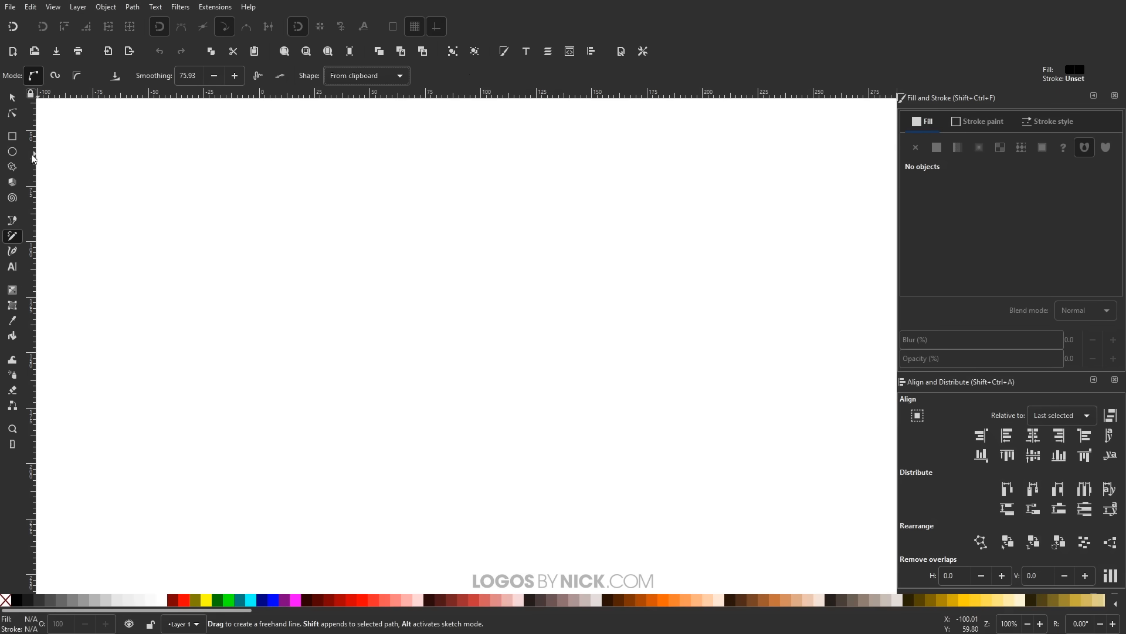
- Draw a black square, convert it to a path and shrink it to about 12 mm
click(13, 137)
drag(282, 239, 316, 274)
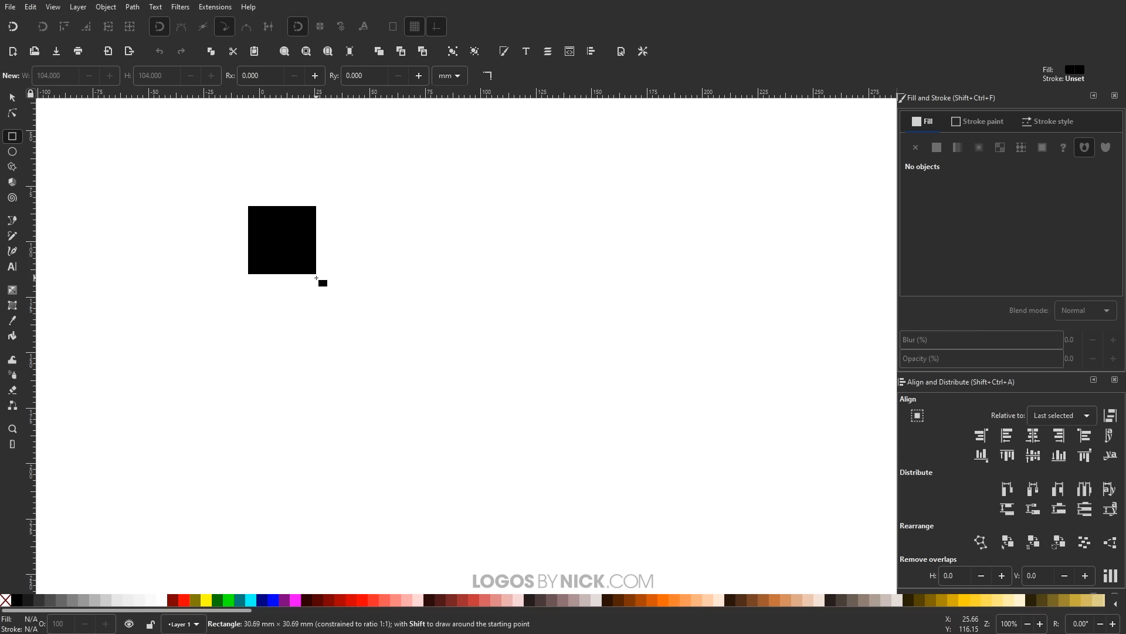
click(13, 98)
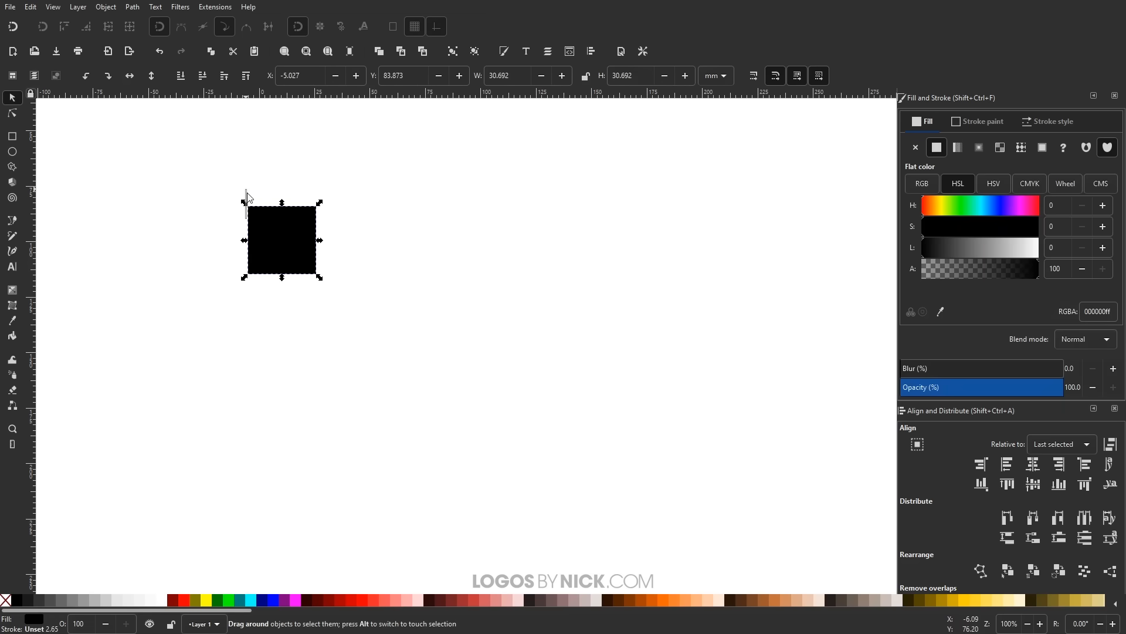
drag(272, 237, 247, 192)
click(132, 6)
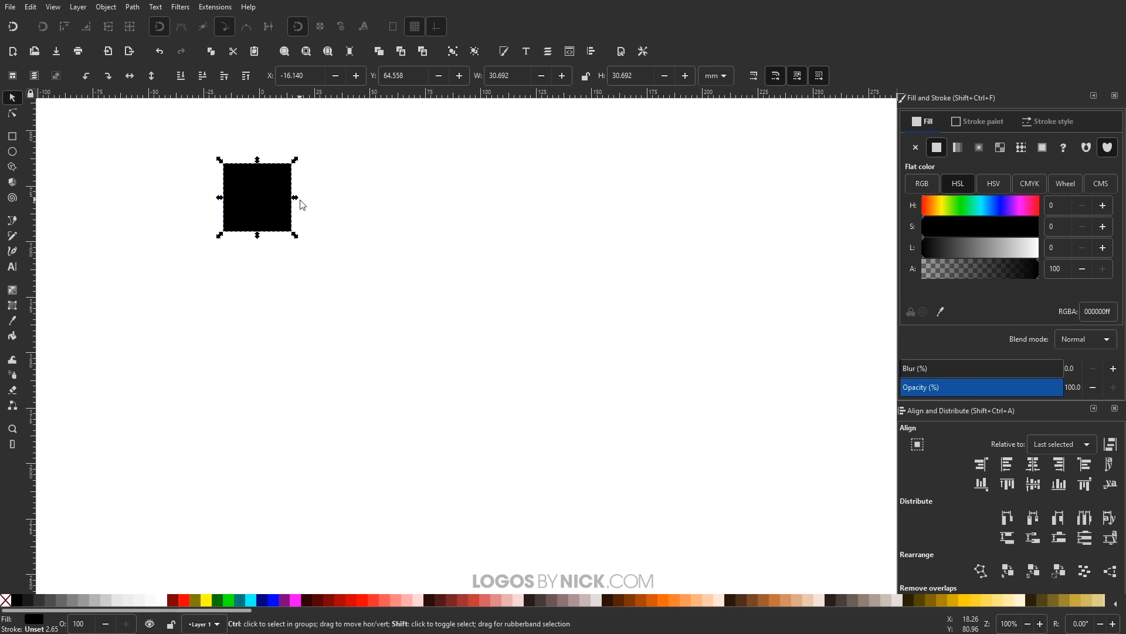
mouse_move(295, 198)
mouse_down()
mouse_move(274, 204)
mouse_move(256, 180)
mouse_up()
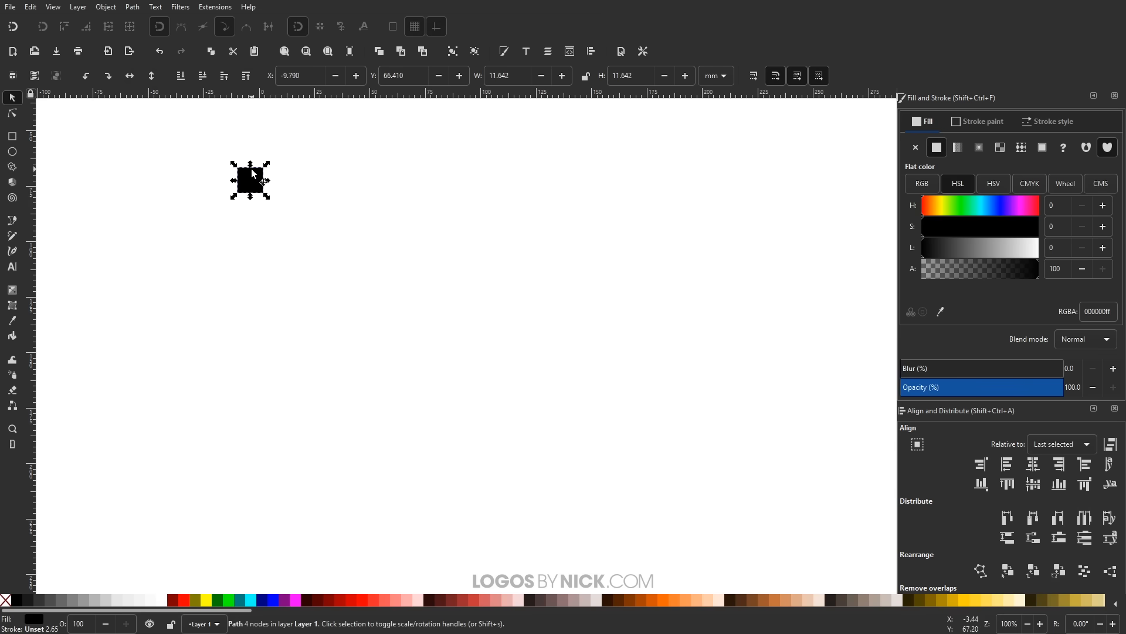
- Copy the small square to the clipboard and return to freehand drawing
right_click(255, 175)
click(284, 233)
click(473, 327)
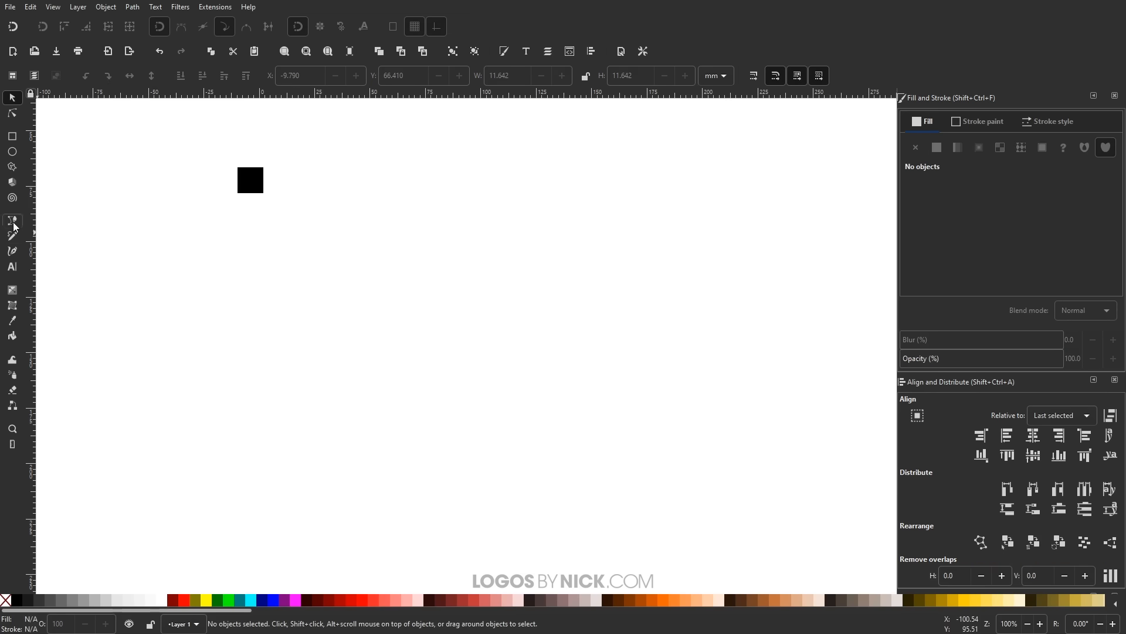
click(14, 237)
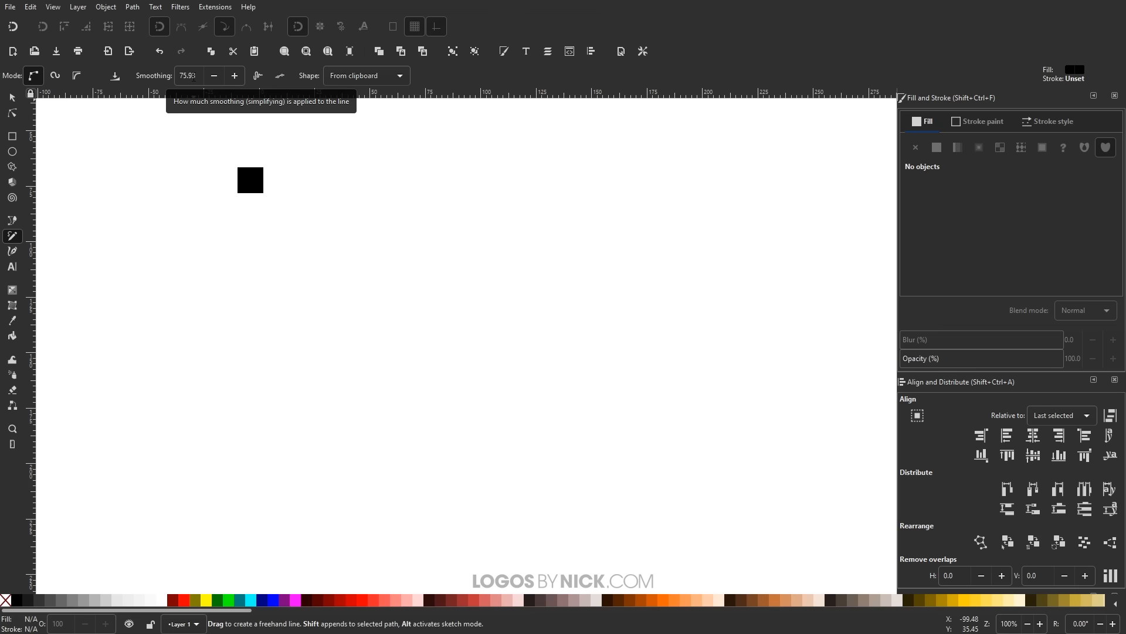
click(358, 78)
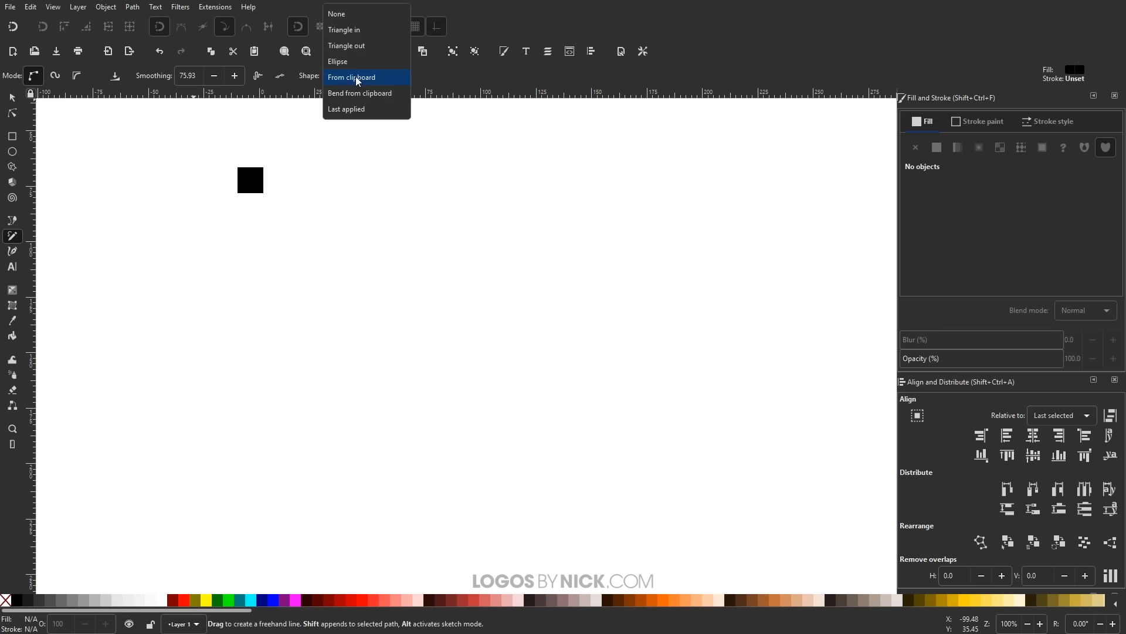
click(437, 79)
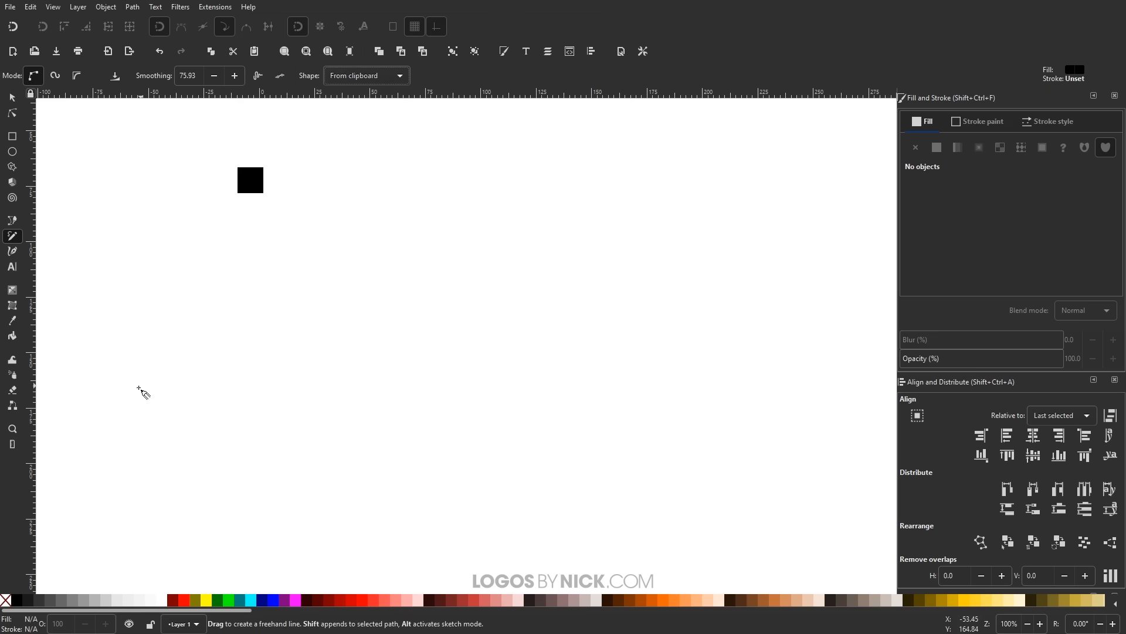
drag(133, 387, 692, 317)
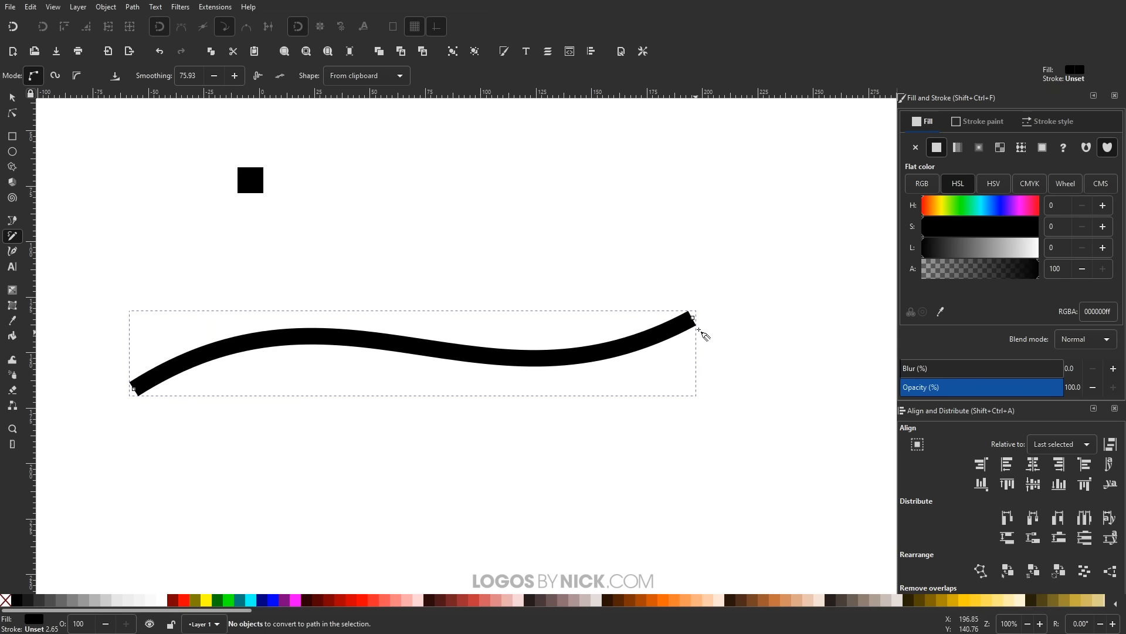
click(12, 112)
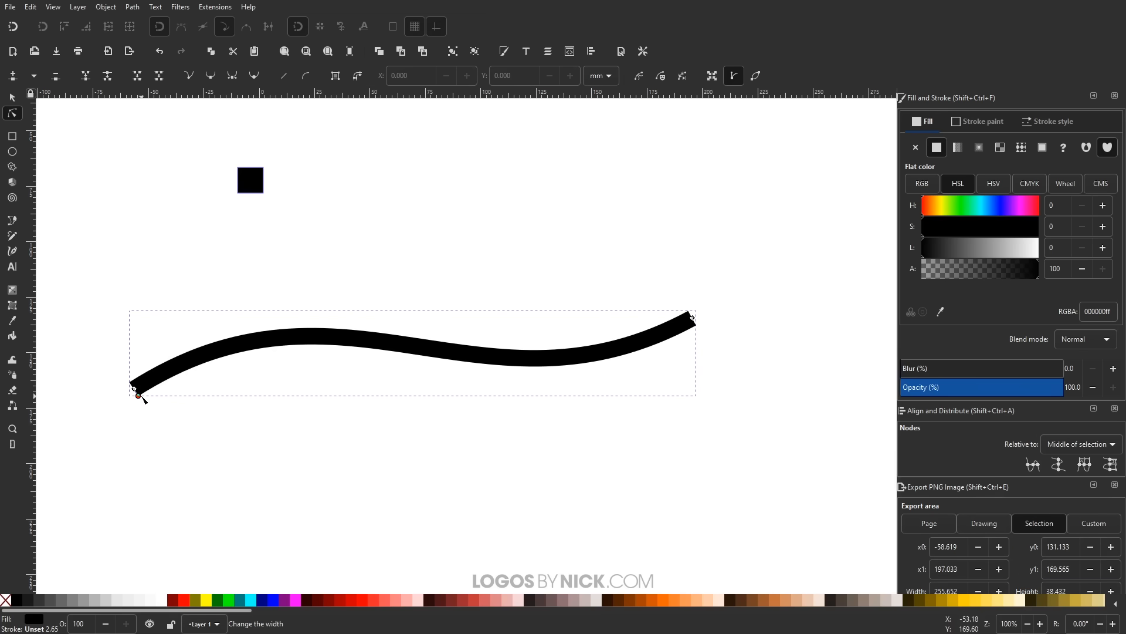
mouse_move(136, 393)
mouse_down()
mouse_move(169, 444)
mouse_move(126, 316)
mouse_up()
mouse_move(341, 188)
mouse_down()
mouse_move(325, 528)
mouse_move(314, 473)
mouse_up()
drag(482, 433, 417, 147)
key(s)
drag(383, 319, 423, 317)
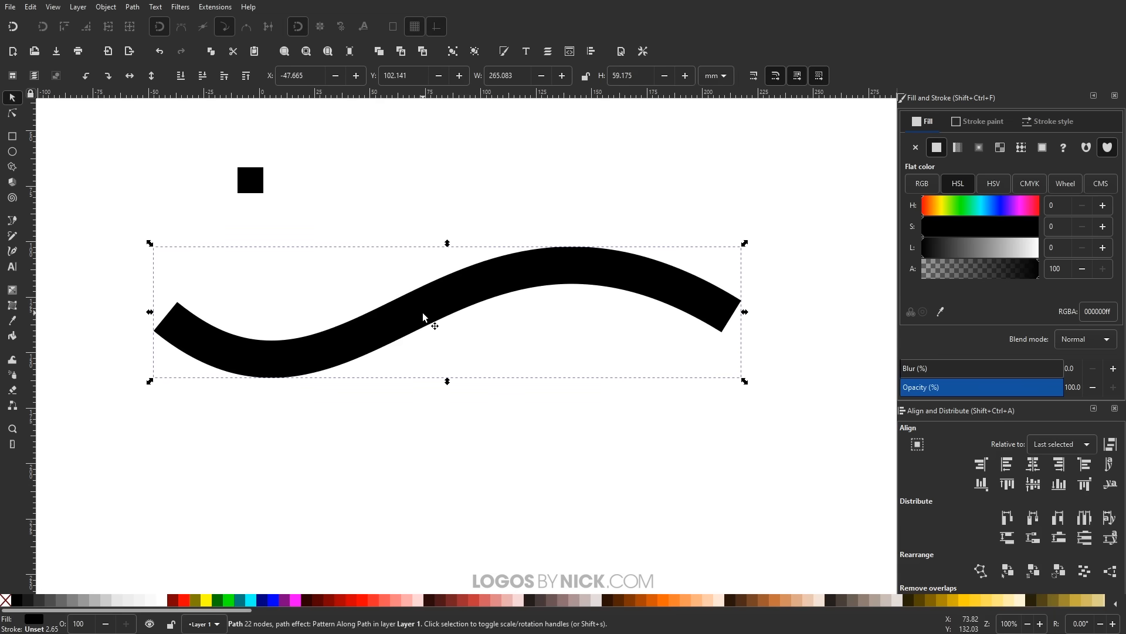
key(Delete)
- Set Pencil smoothing to 10, draw a test stroke and undo it
click(13, 236)
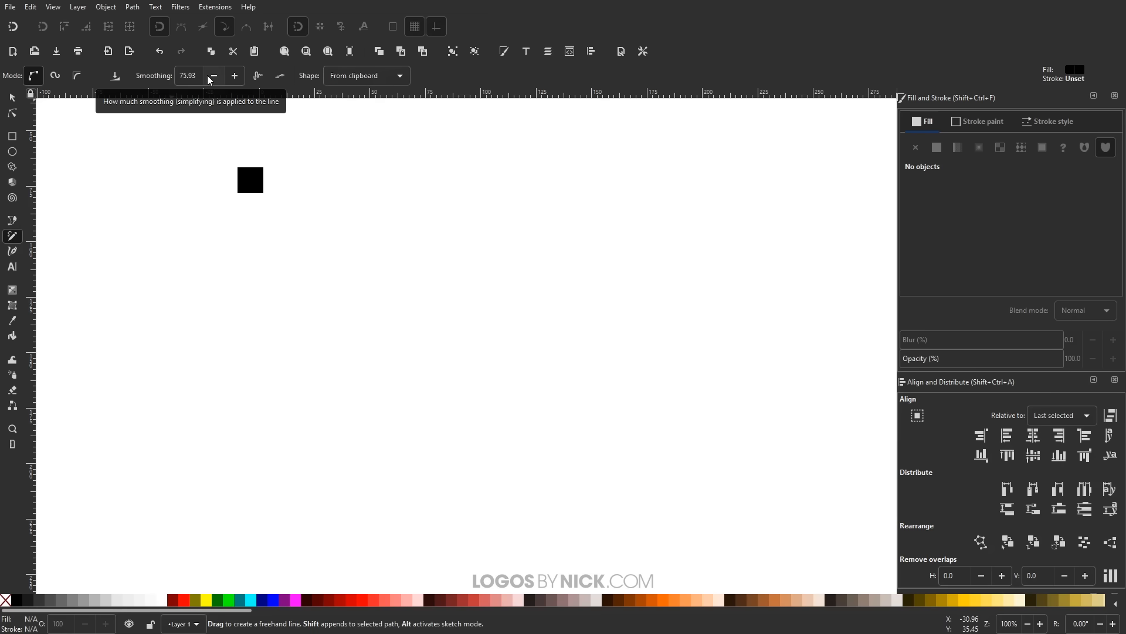
click(186, 77)
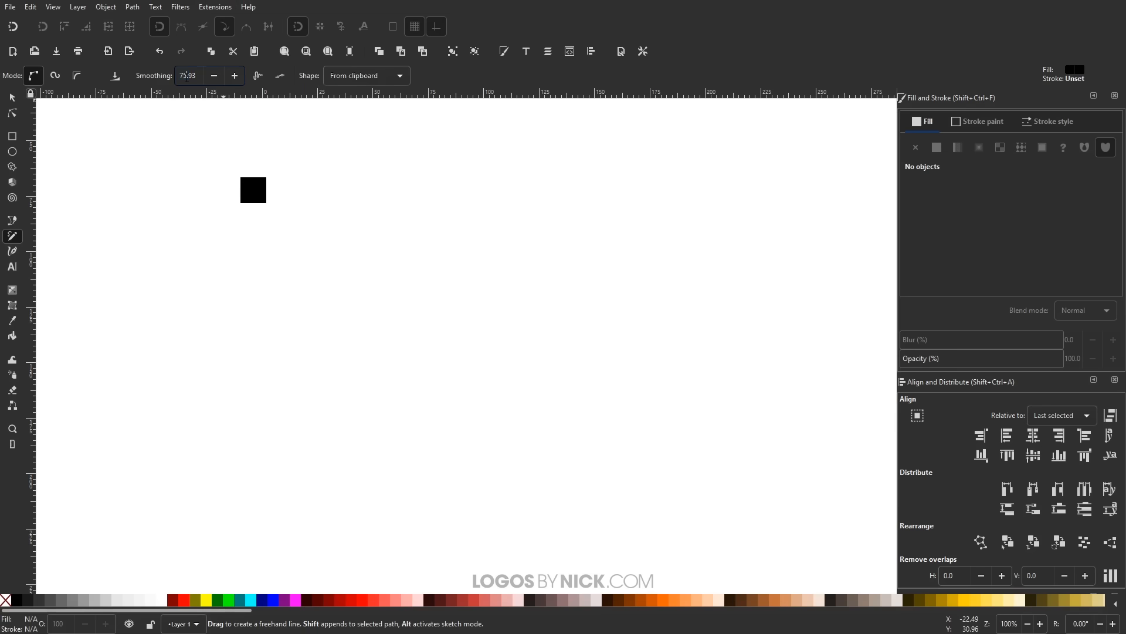
text(10)
key(Return)
drag(165, 366, 766, 257)
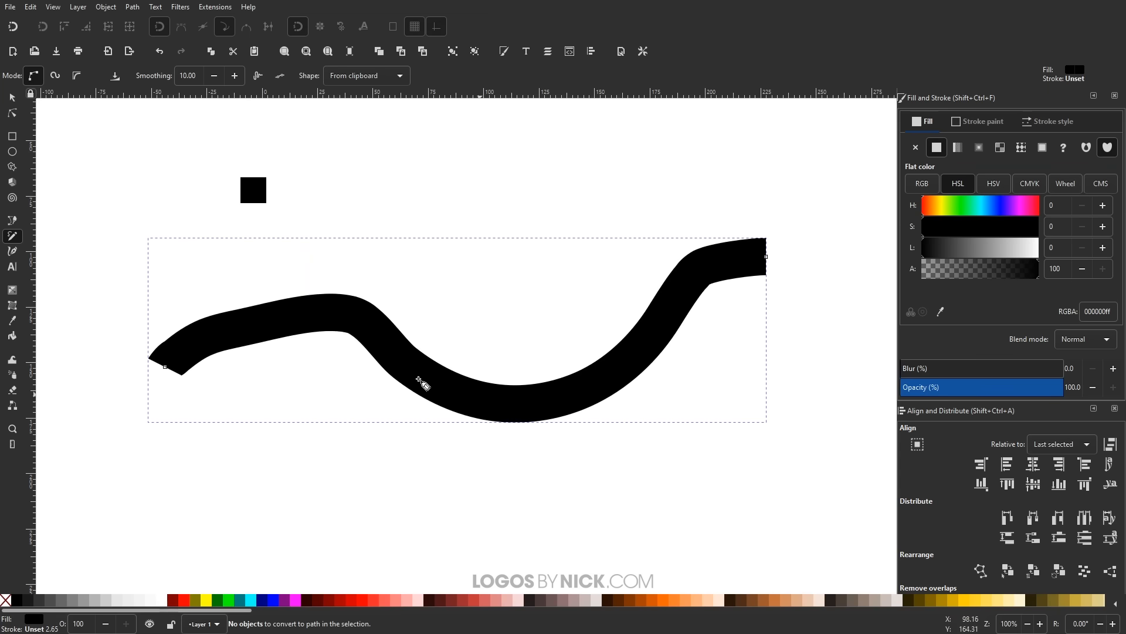
drag(485, 380, 438, 367)
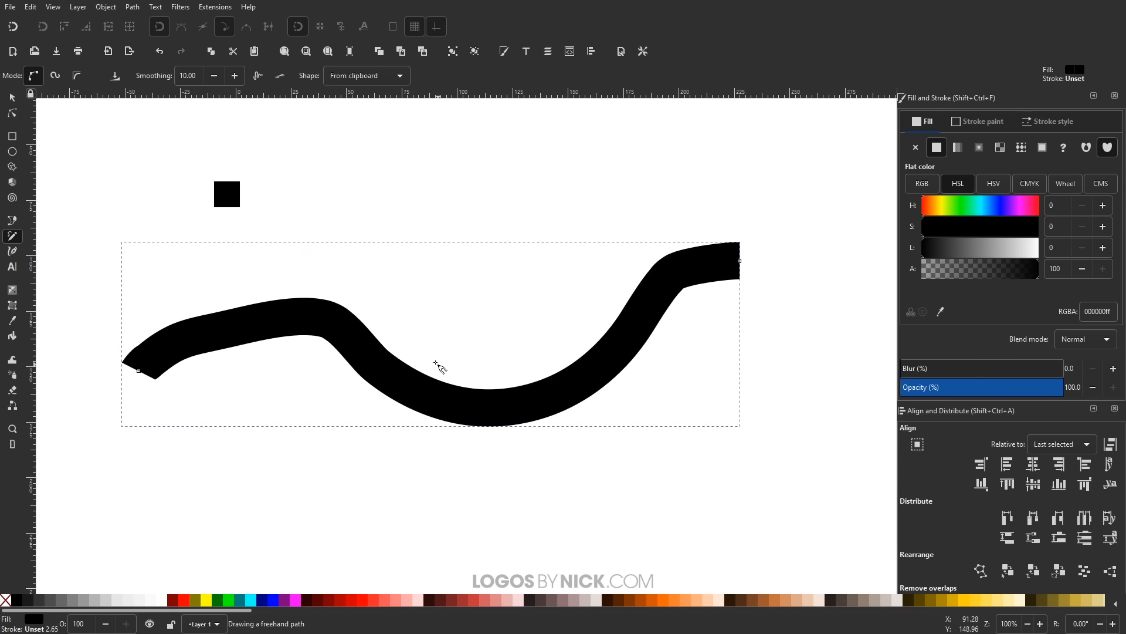
key(ctrl+z)
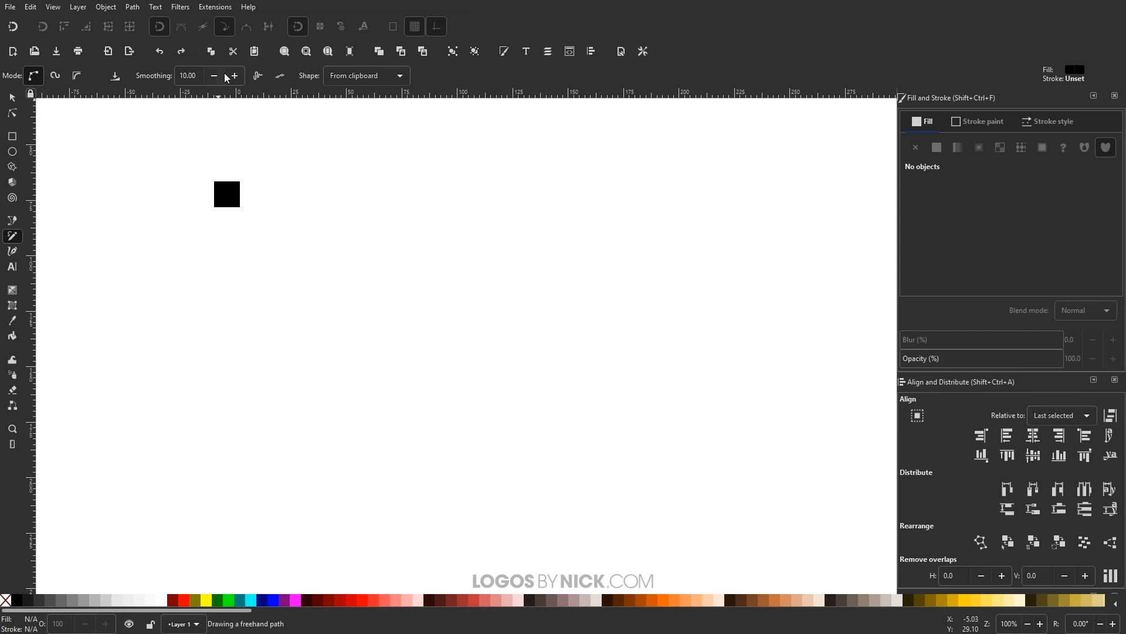
- Raise the smoothing, draw two test strokes and undo the last one
click(234, 77)
click(234, 77)
click(234, 77)
drag(138, 361, 697, 314)
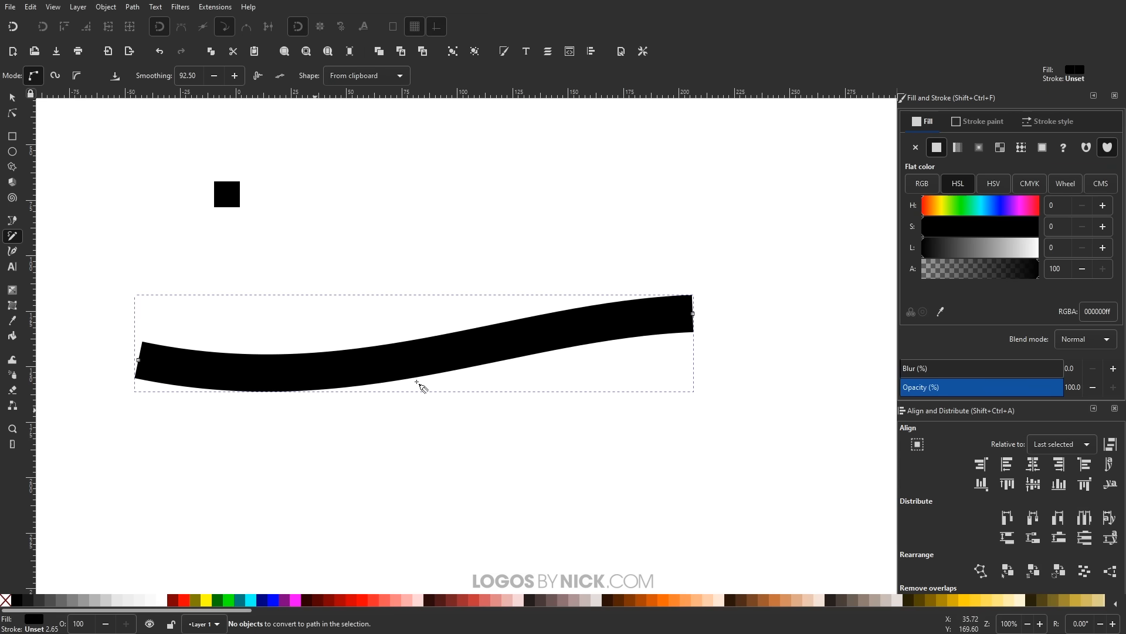
drag(190, 238, 749, 268)
key(ctrl+z)
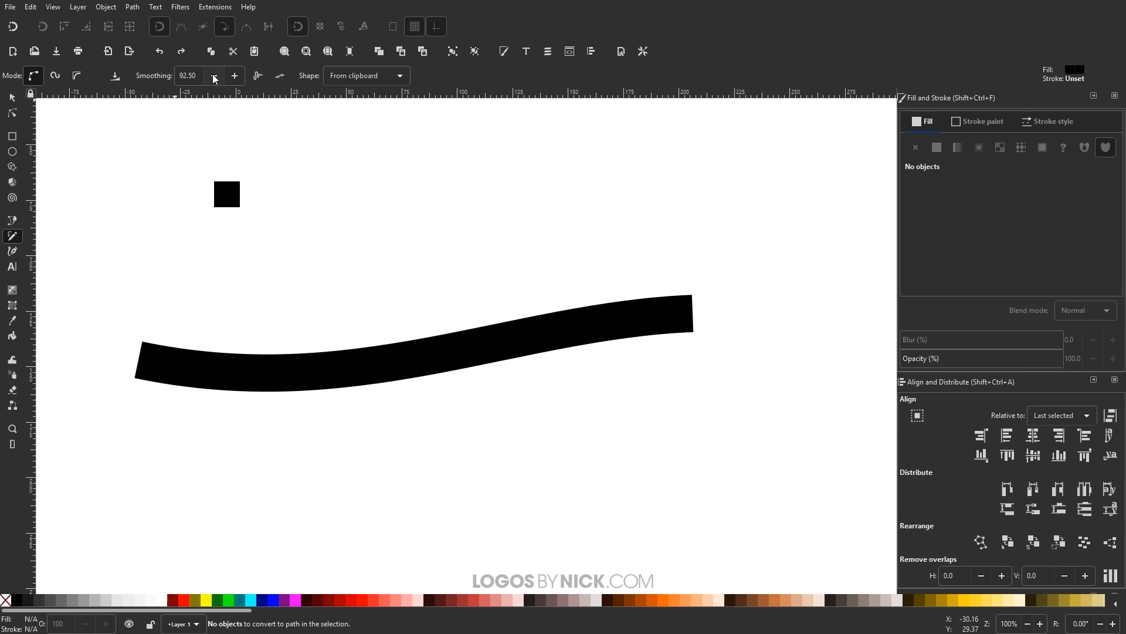
- Set smoothing to 75, draw another stroke, then delete the test strokes
double_click(199, 75)
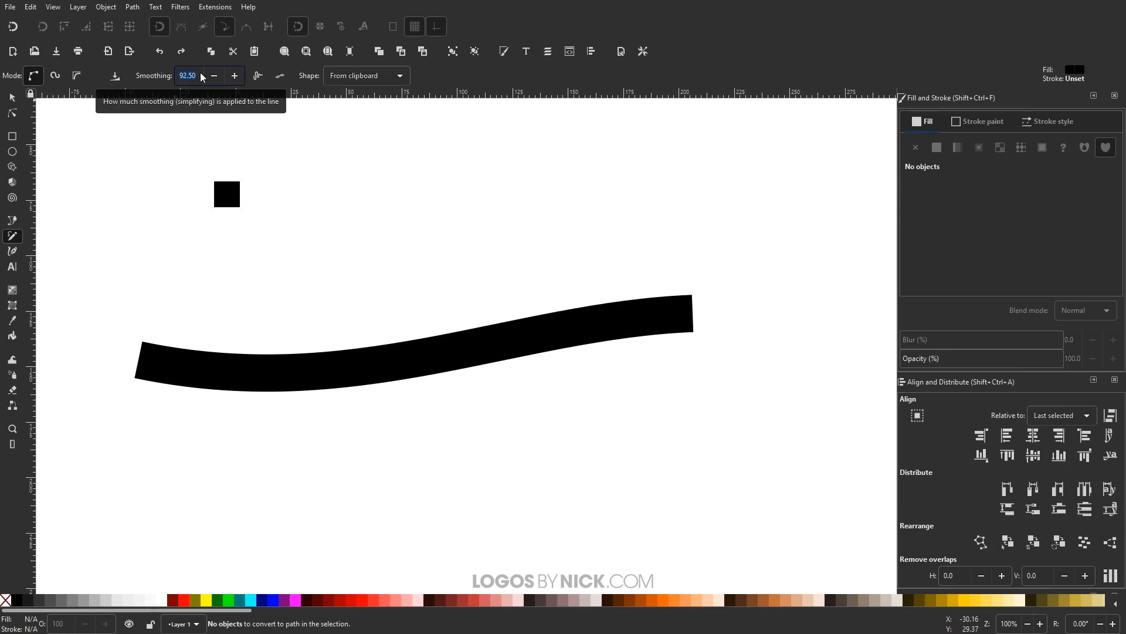
text(75)
key(Return)
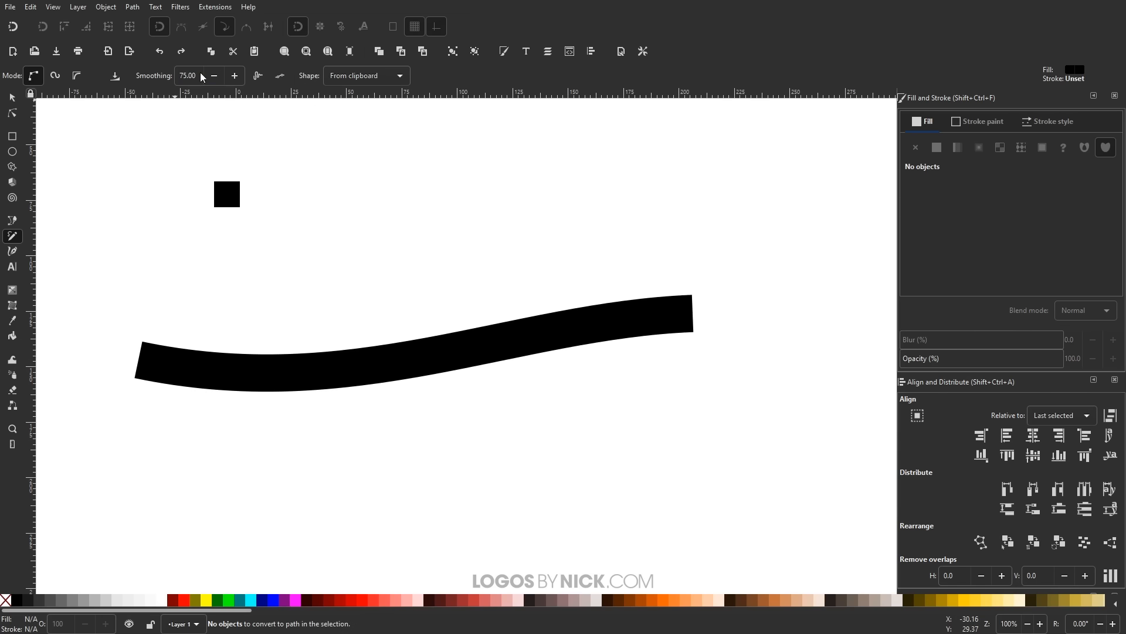
drag(117, 498, 687, 368)
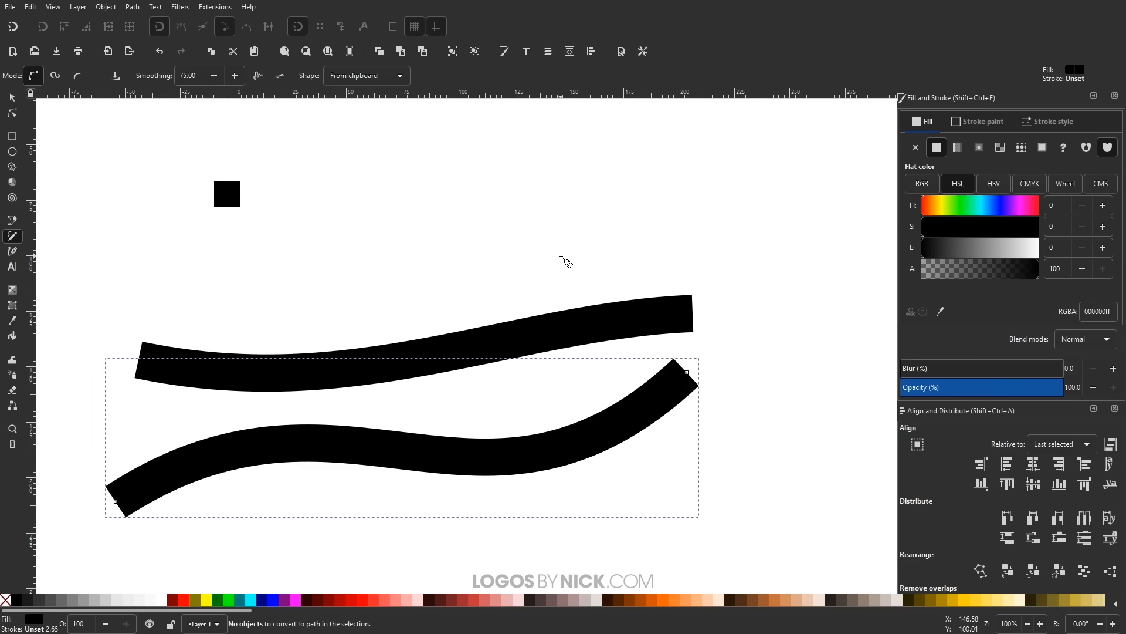
click(13, 97)
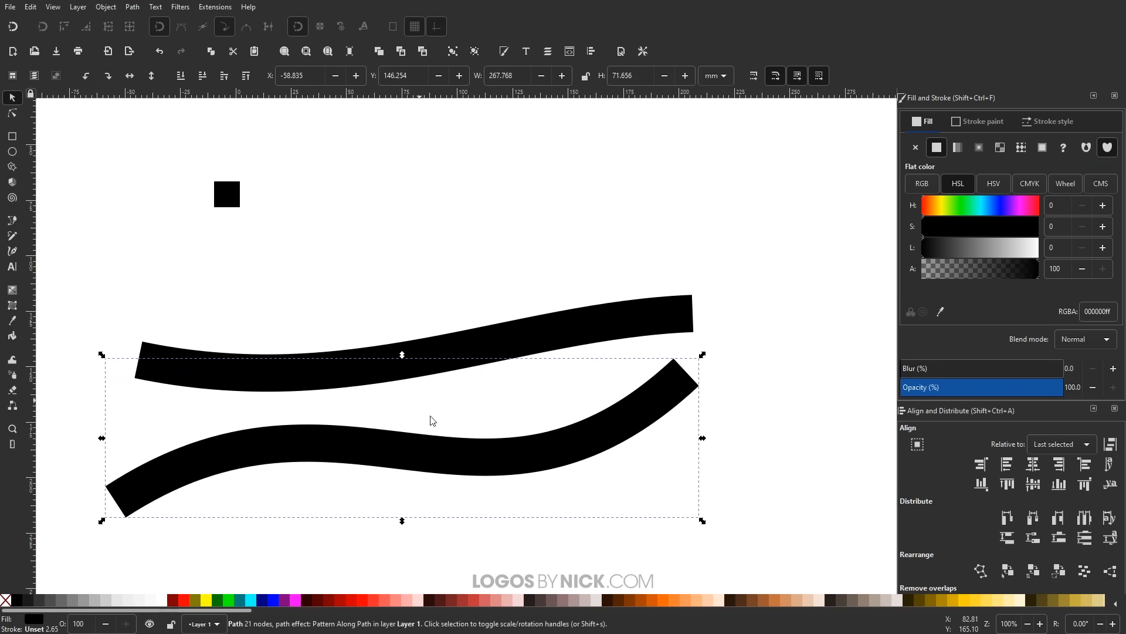
mouse_move(411, 440)
mouse_down()
mouse_move(427, 344)
mouse_move(456, 325)
mouse_up()
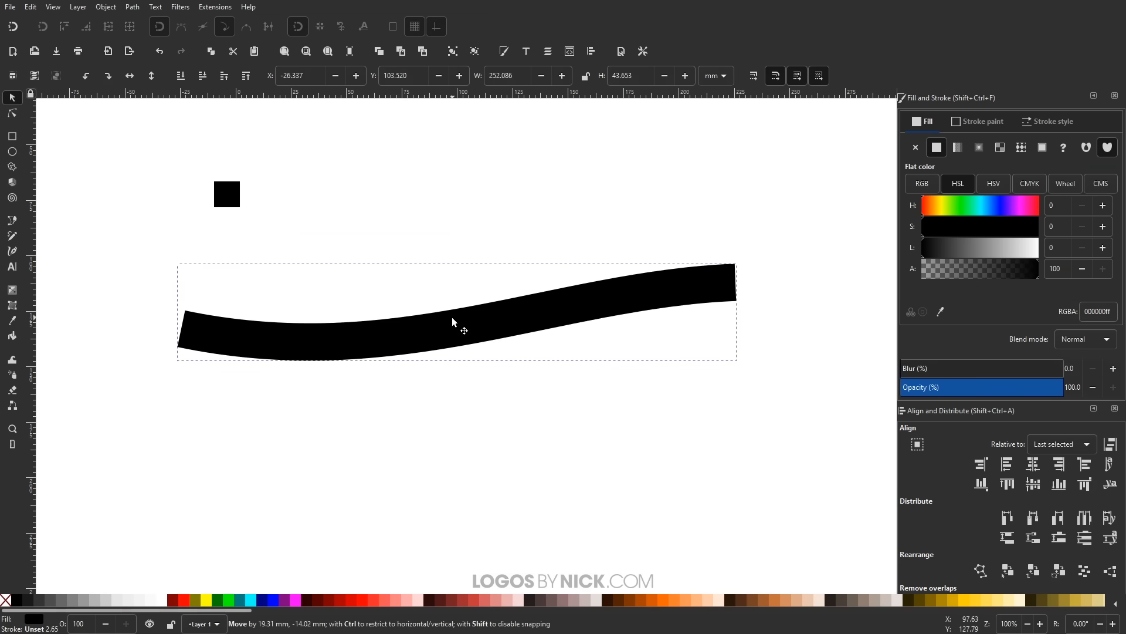
key(Delete)
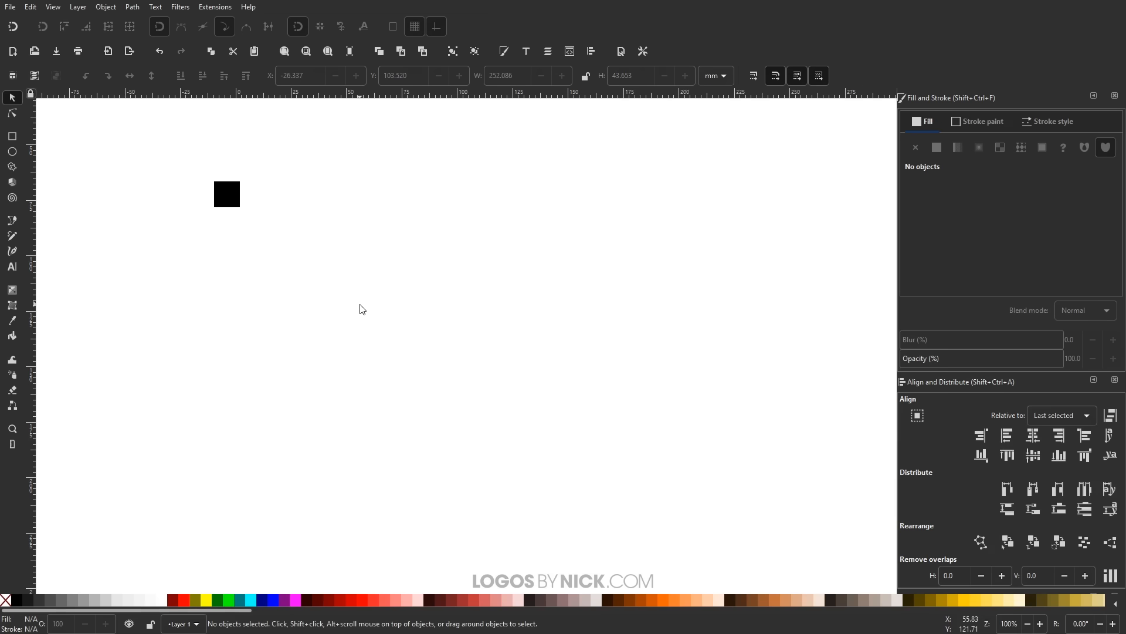
- Drag out an eight-pointed black star near the page centre with the Star tool
click(12, 168)
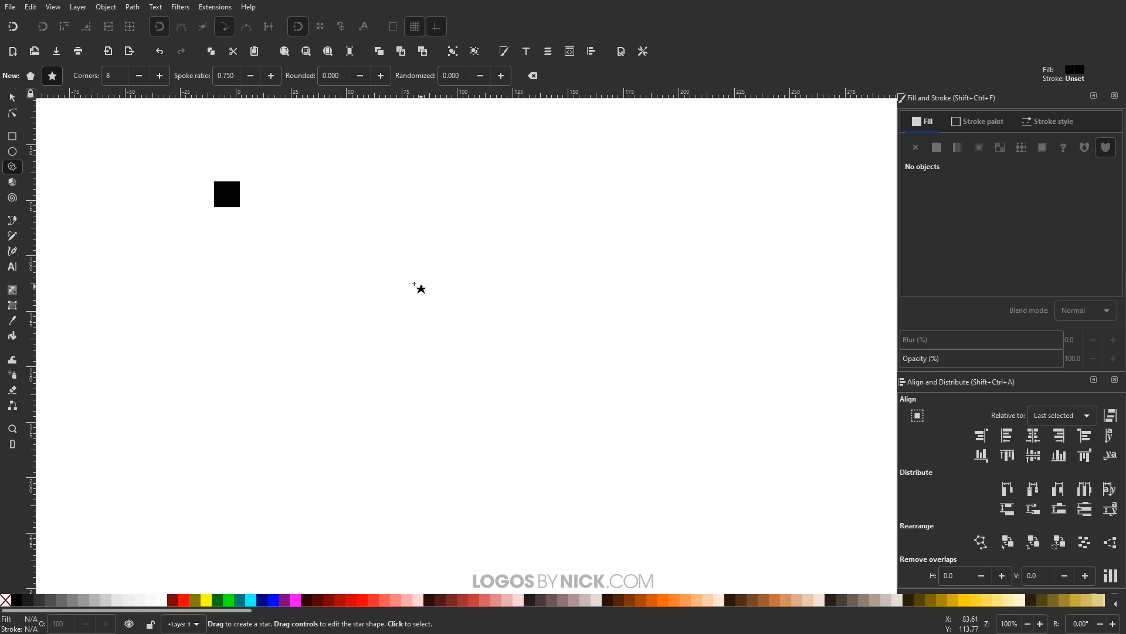
drag(421, 282, 424, 231)
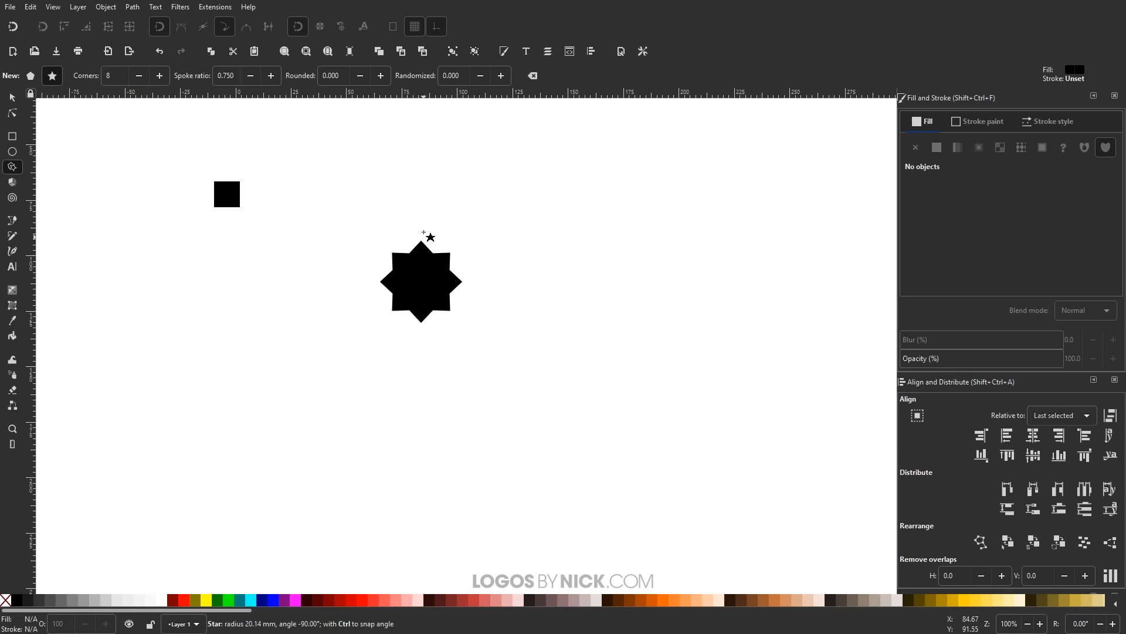
mouse_move(425, 232)
mouse_down()
mouse_move(428, 262)
mouse_move(445, 215)
mouse_up()
key(ctrl+z)
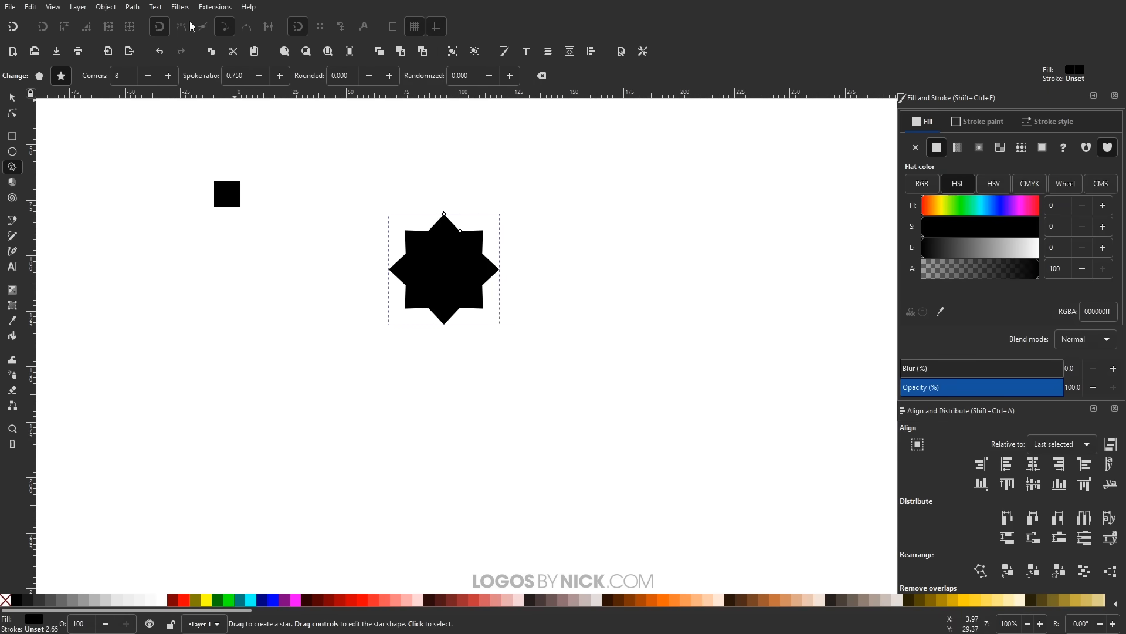
click(137, 9)
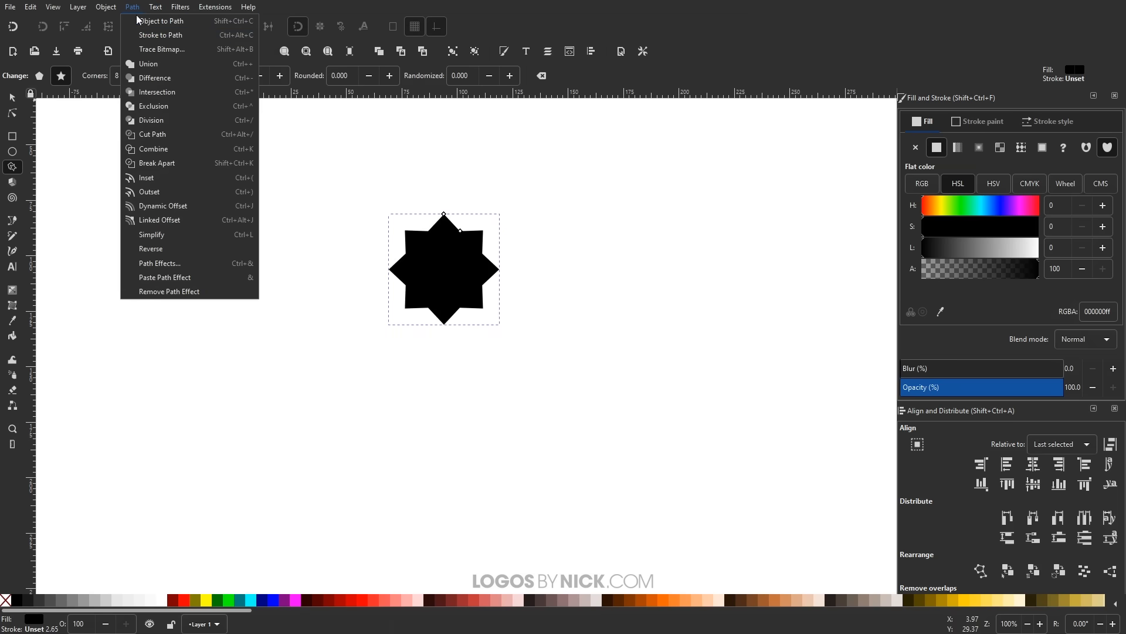
- Convert the star to a path and insert new nodes to double them to 32
click(145, 25)
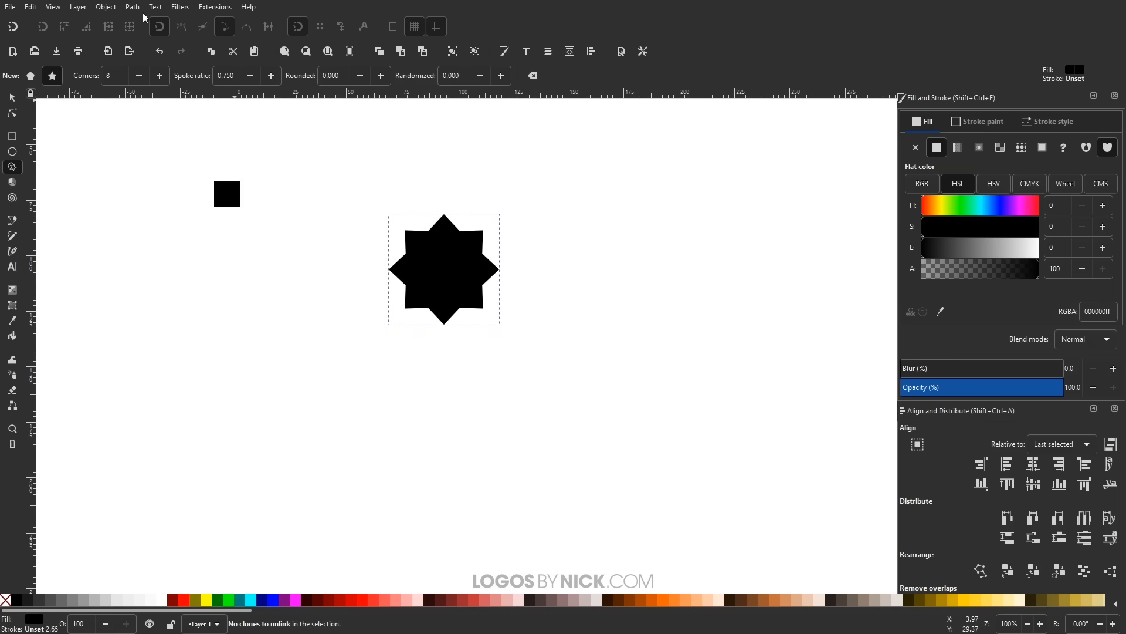
click(12, 112)
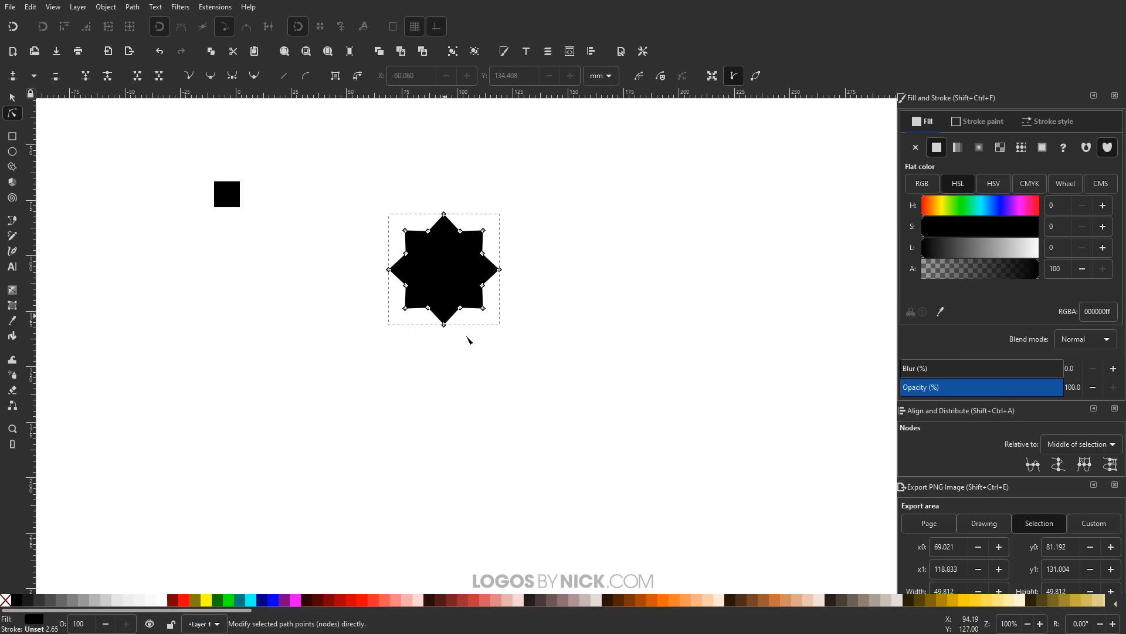
drag(593, 380, 323, 160)
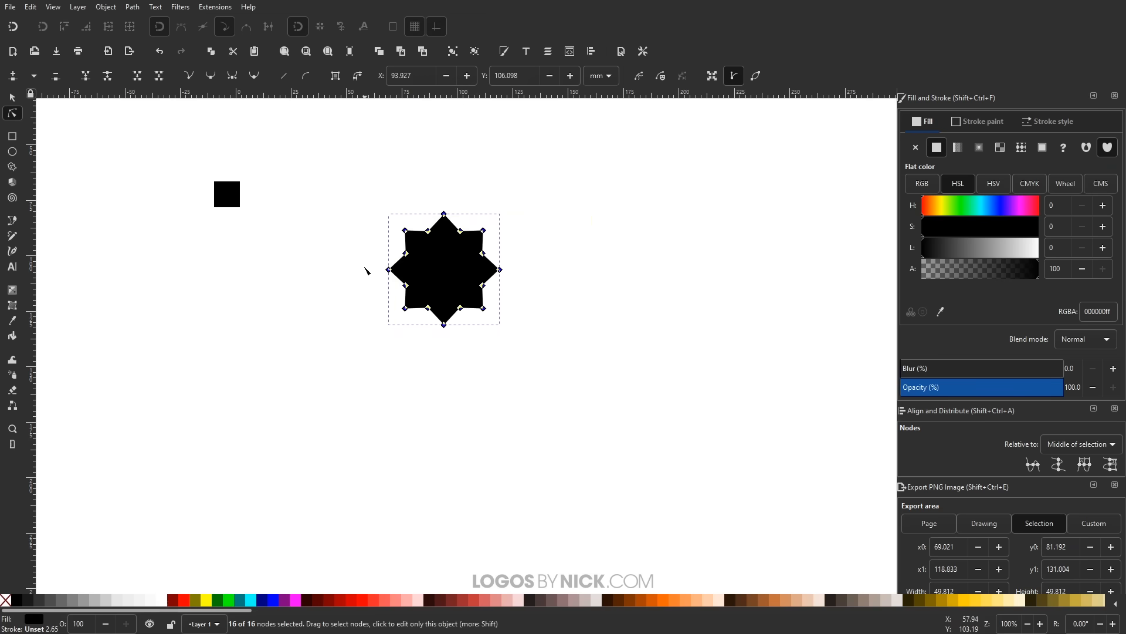
click(13, 76)
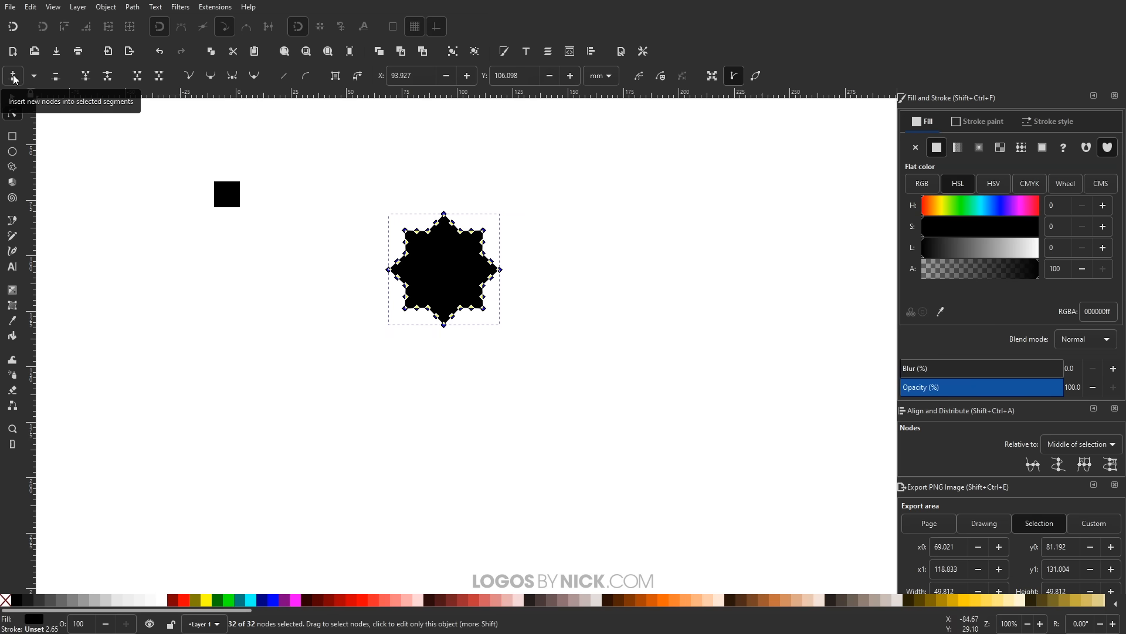
- Move the star up and left and go to the Extensions menu
click(13, 100)
drag(451, 267, 369, 202)
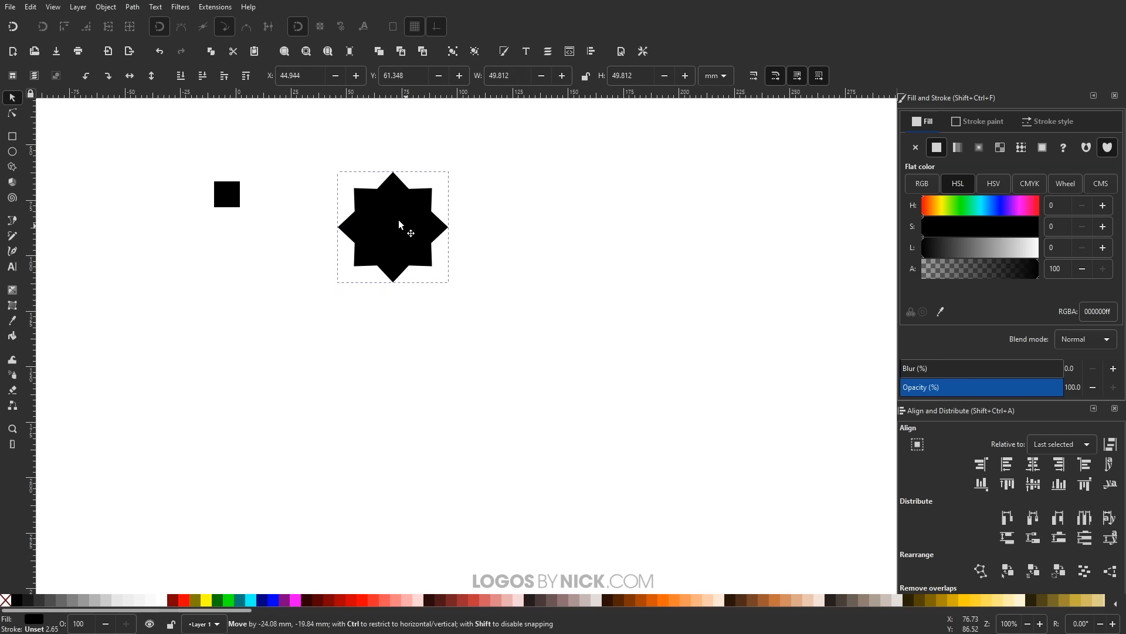
click(210, 11)
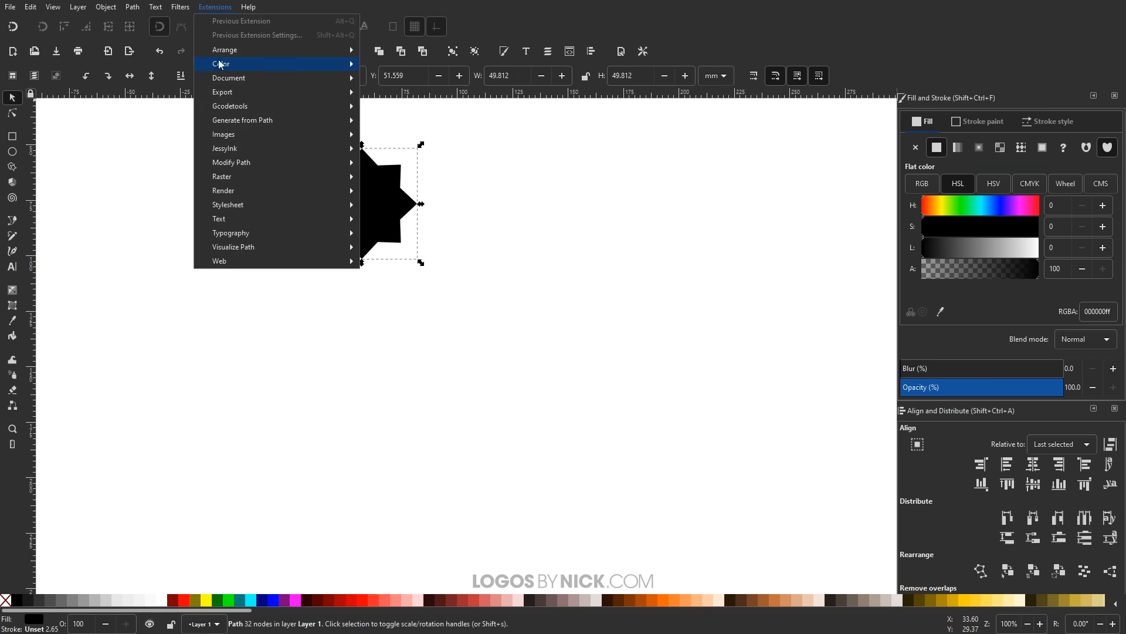
mouse_move(264, 162)
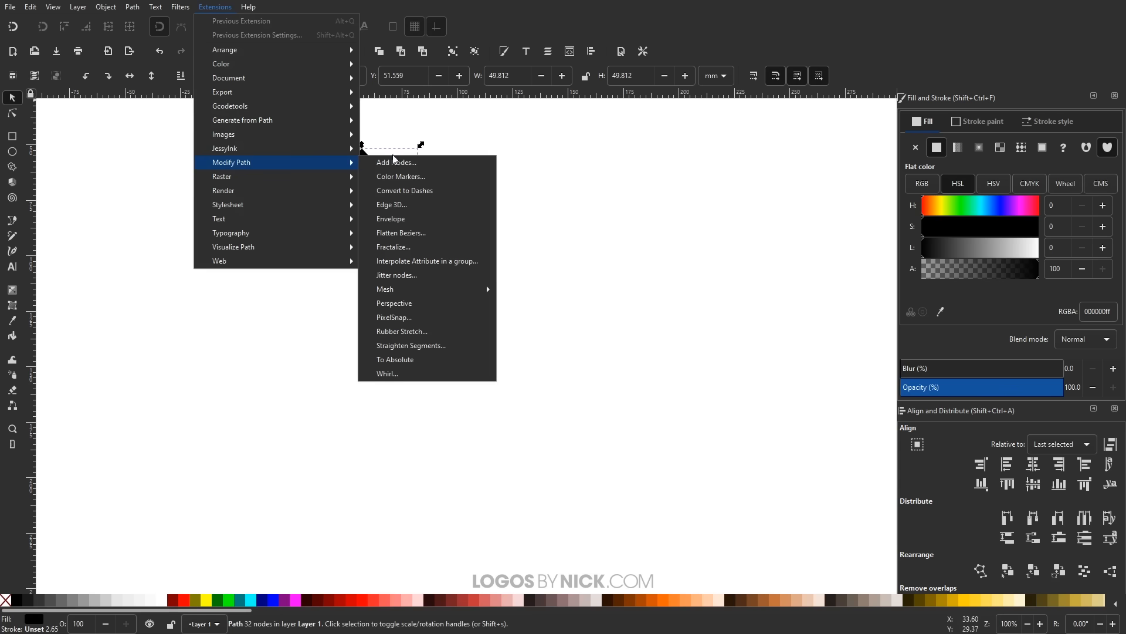
- Apply Jitter nodes with 3 px displacement and live preview to roughen the star
click(422, 281)
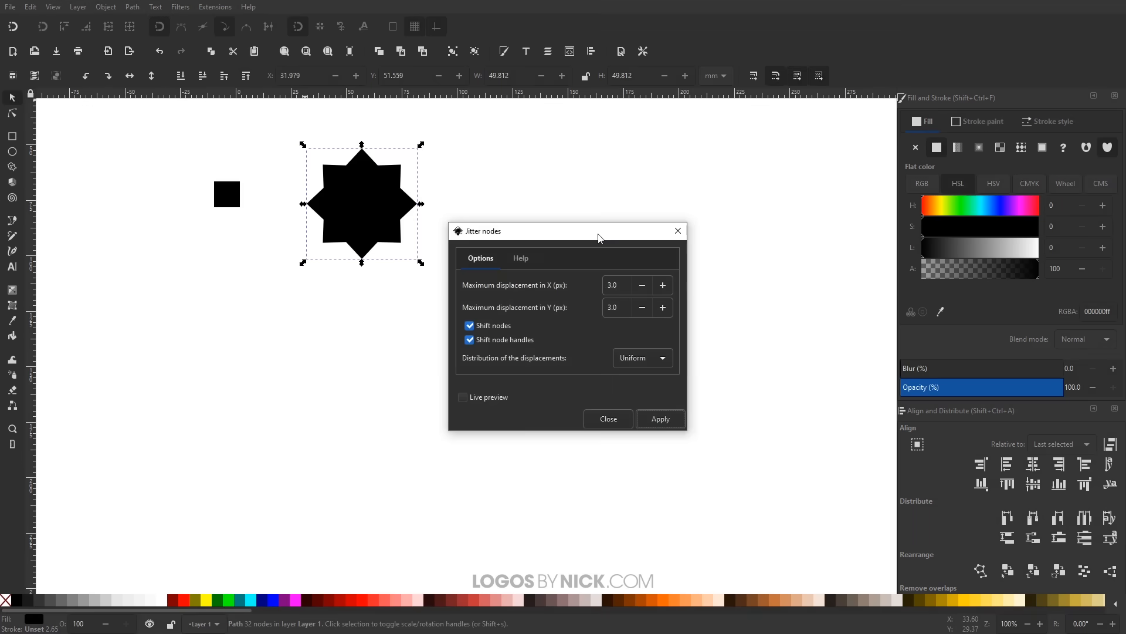
drag(598, 236, 637, 197)
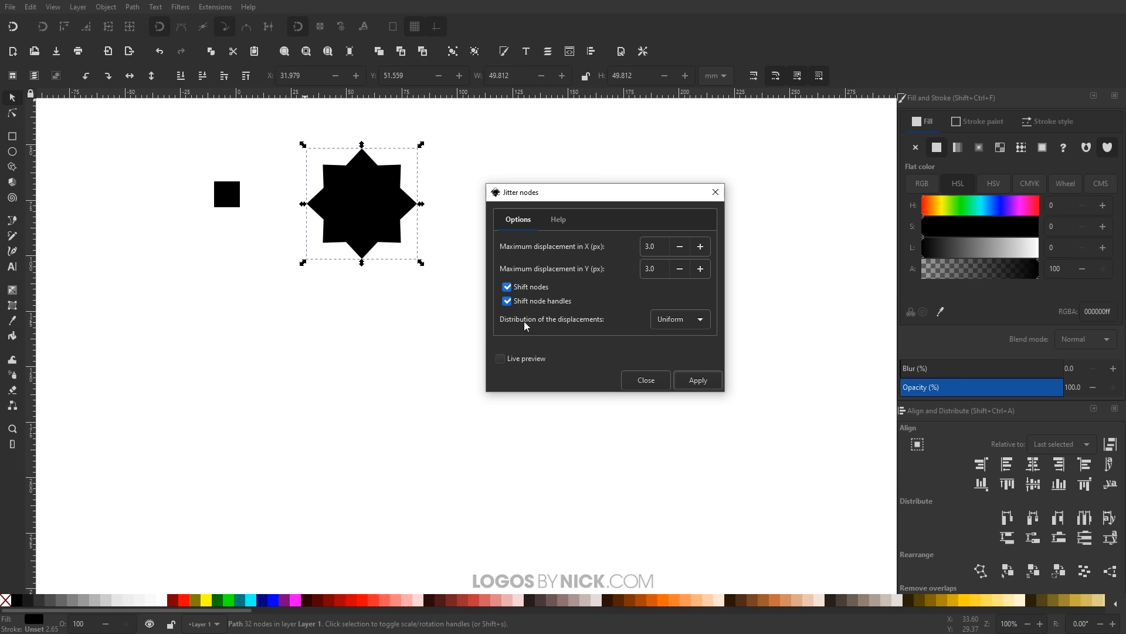
click(652, 321)
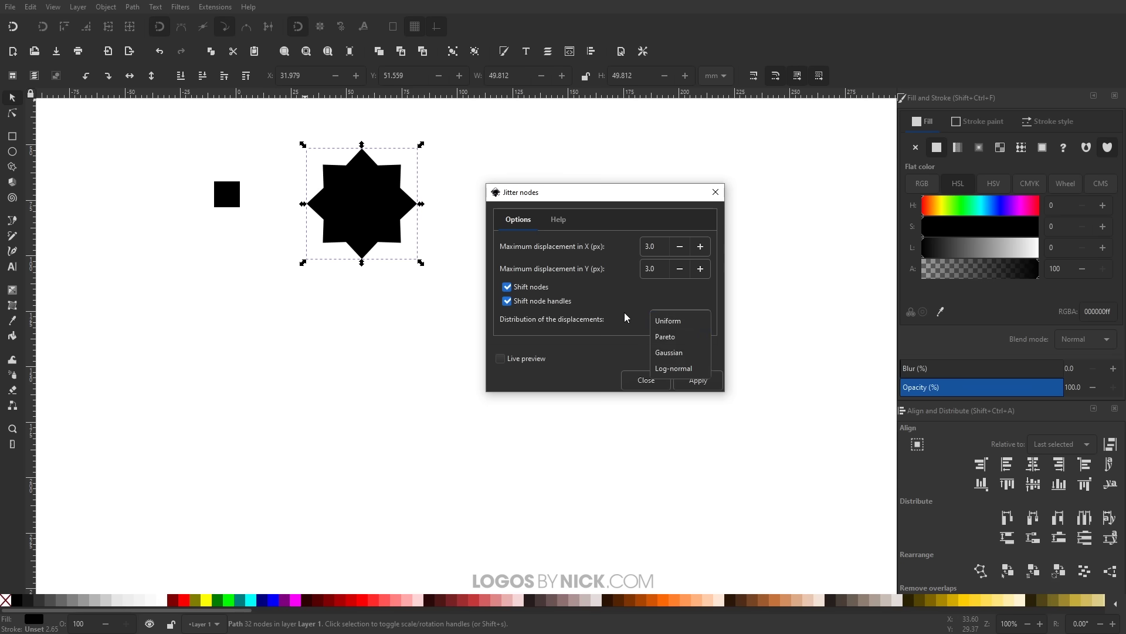
click(505, 362)
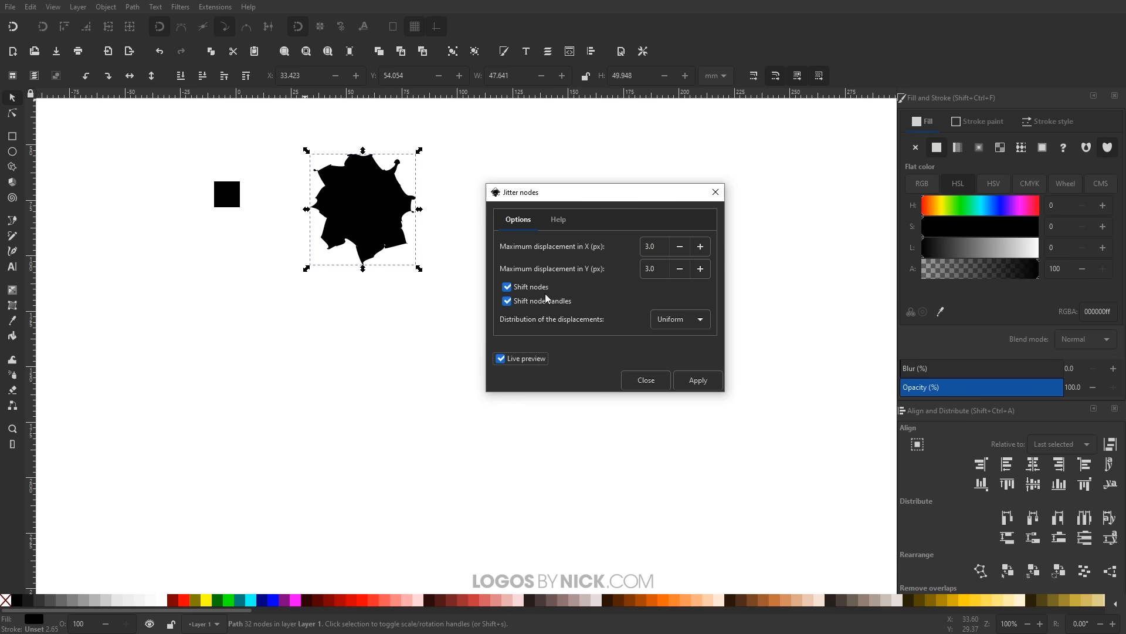
click(697, 383)
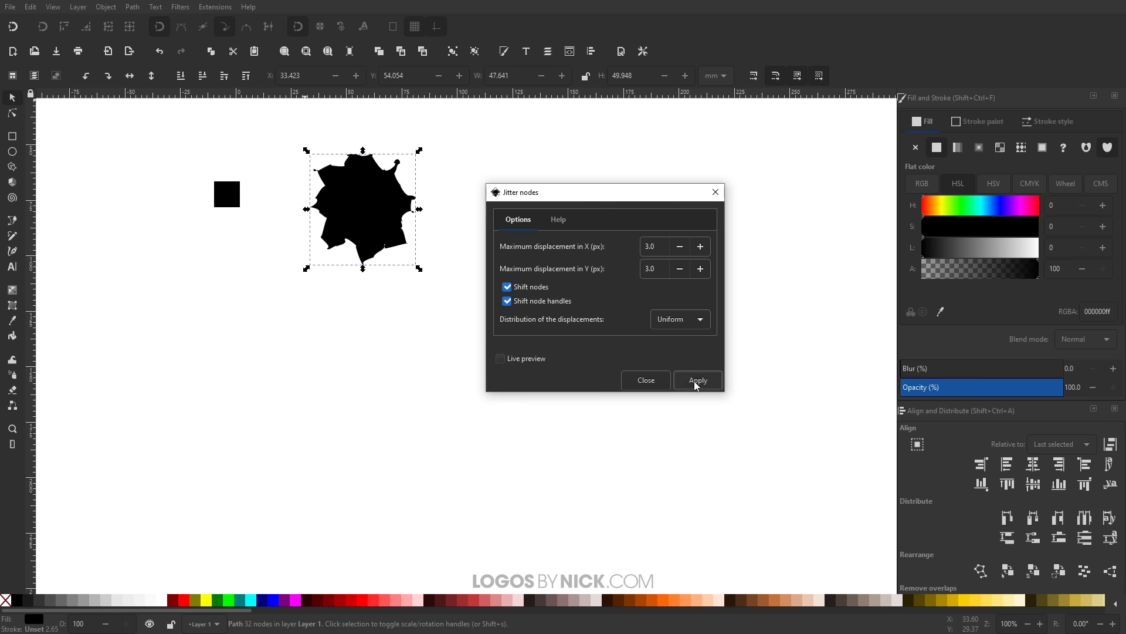
click(719, 193)
scroll(377, 204, up, 1)
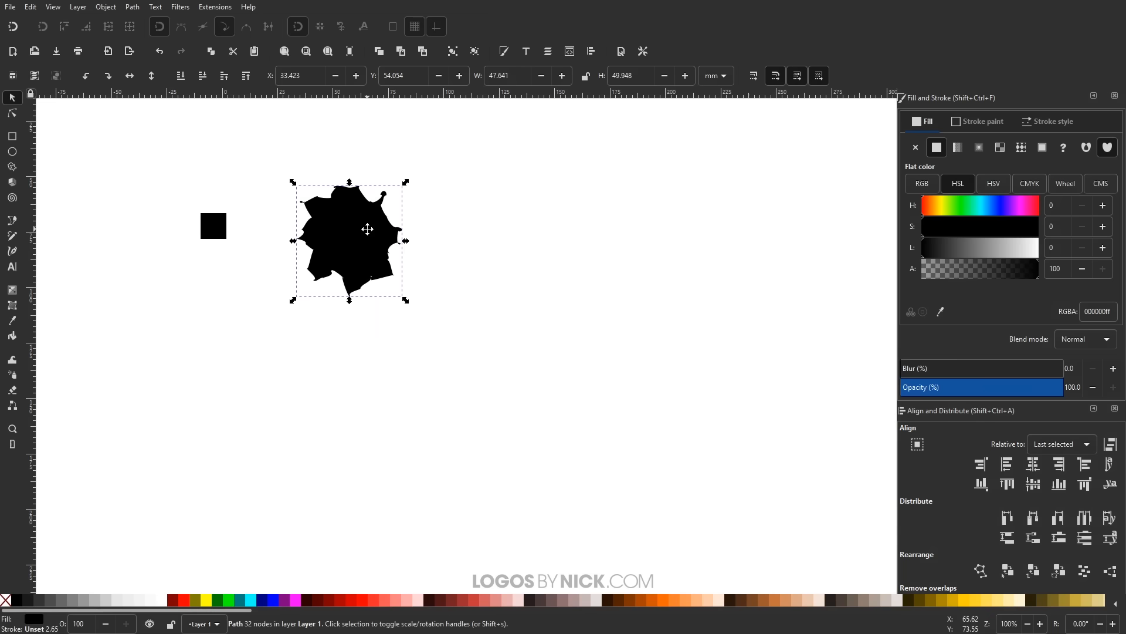
- Simplify the jittered star's outline three times (Ctrl+L)
click(133, 7)
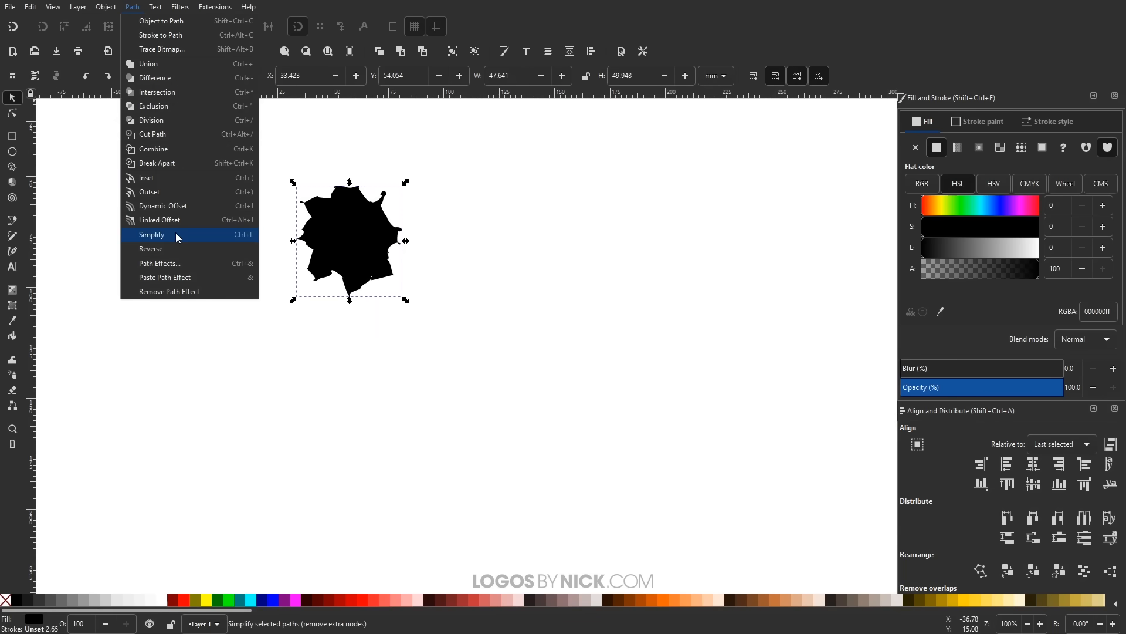
click(175, 233)
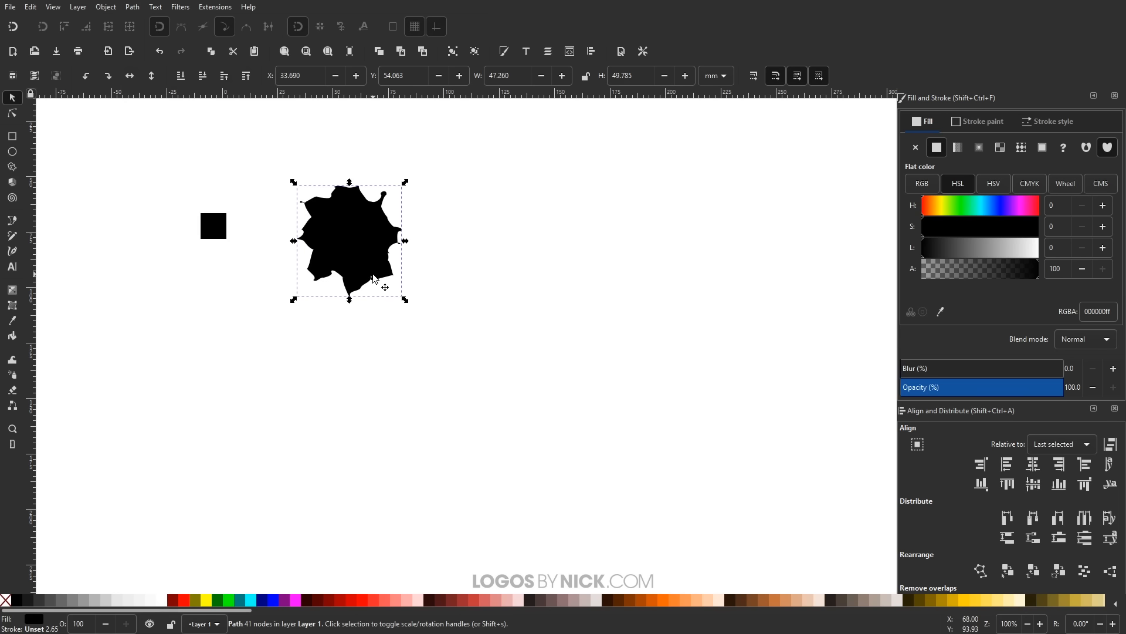
key(ctrl+l)
key(ctrl)
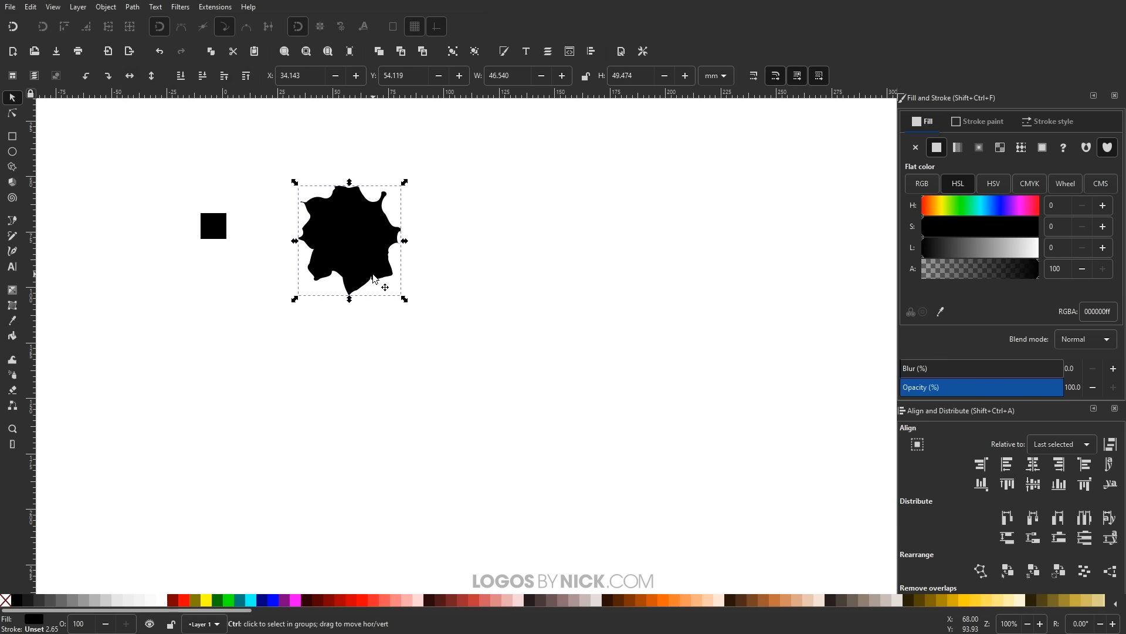
key(ctrl+l)
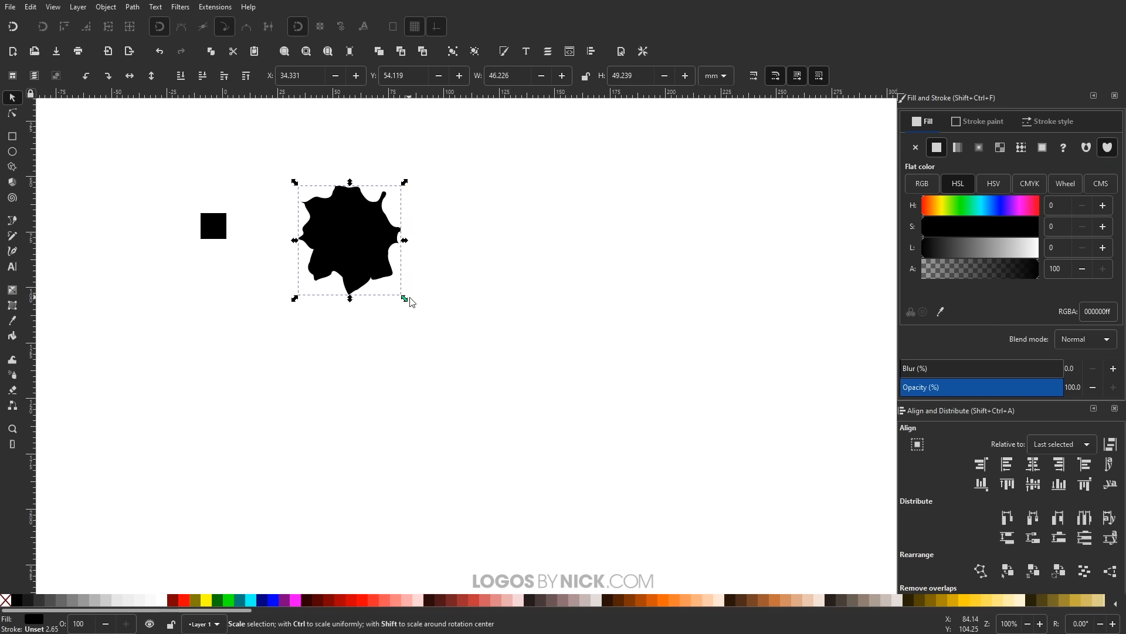
- Shrink the blob to about 20 mm and move it up beside the square
drag(407, 301, 397, 272)
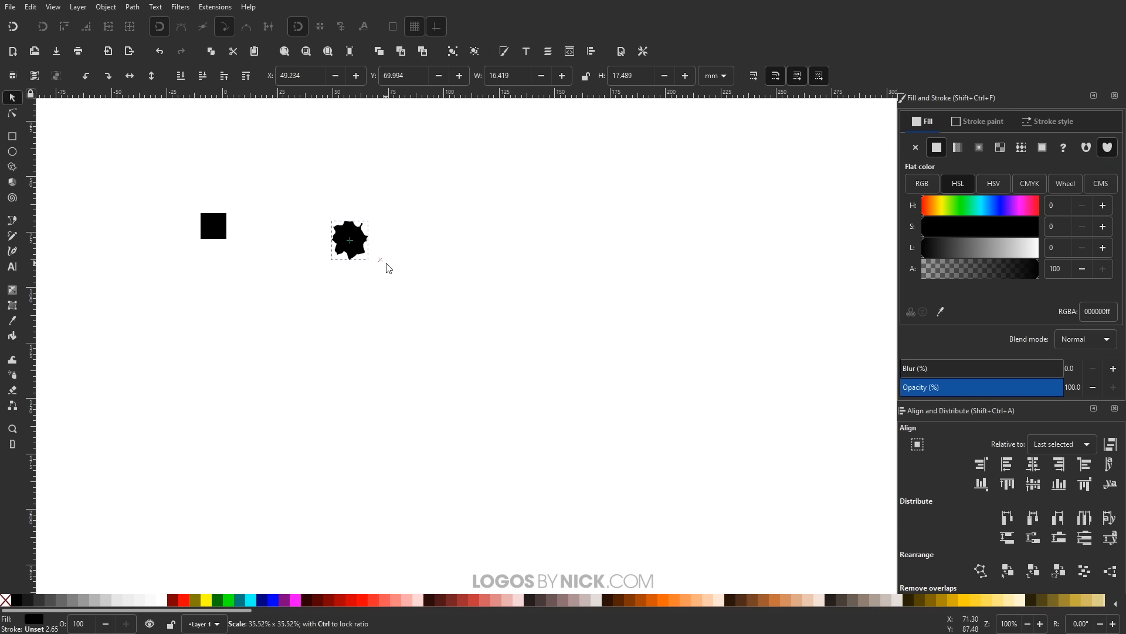
drag(358, 240, 339, 213)
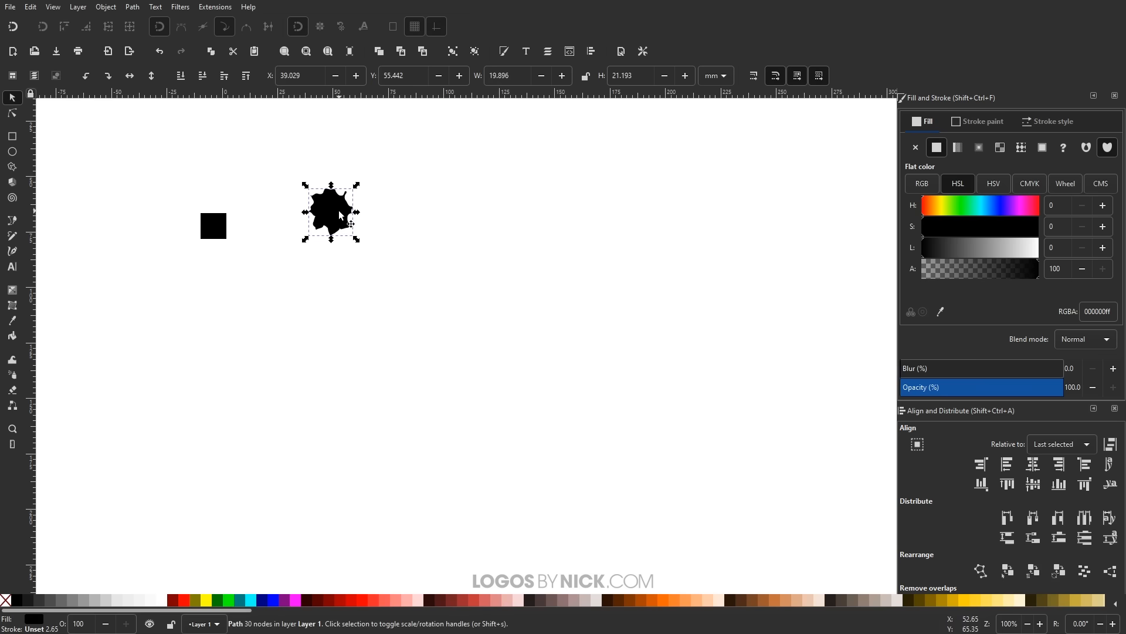
- Copy the blob as the brush and draw a wavy freehand stroke across the page
right_click(340, 212)
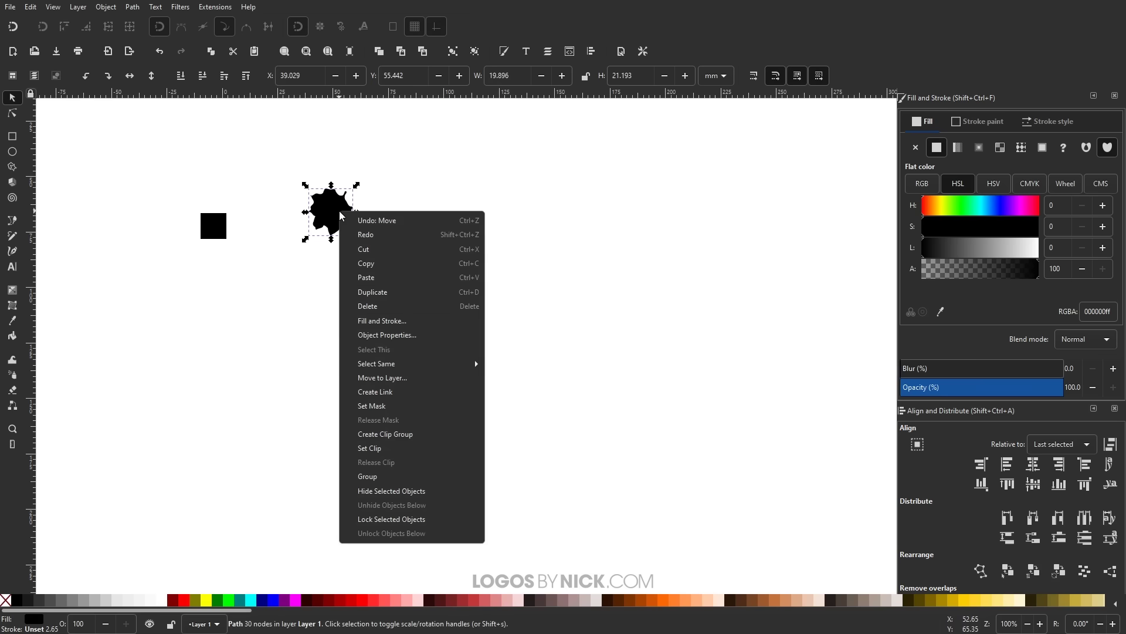
click(359, 264)
click(361, 320)
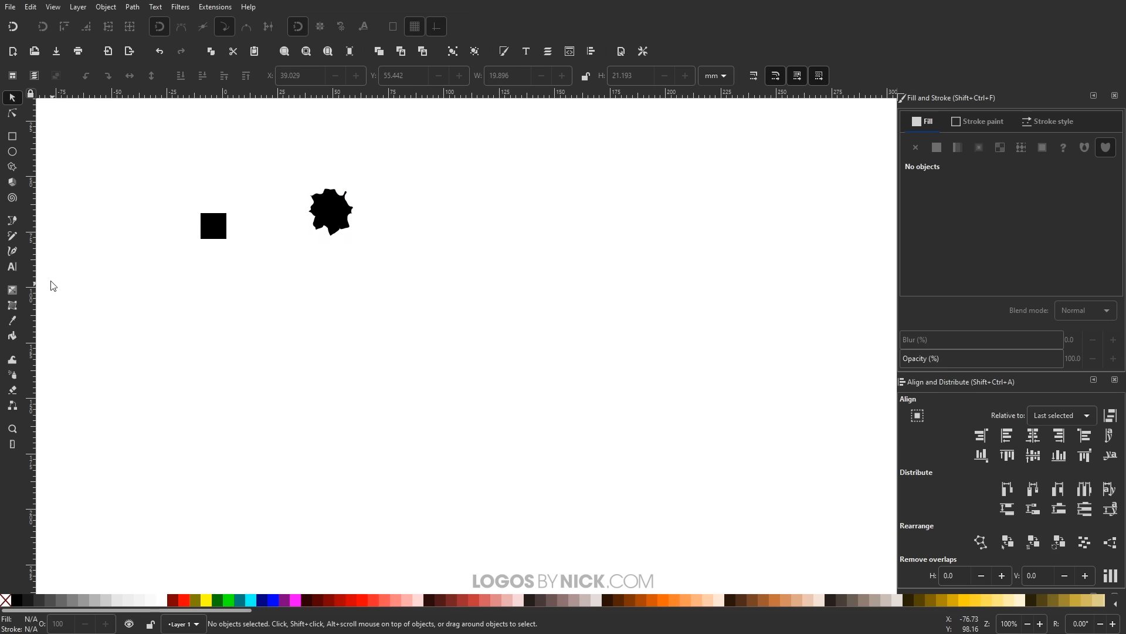
click(13, 237)
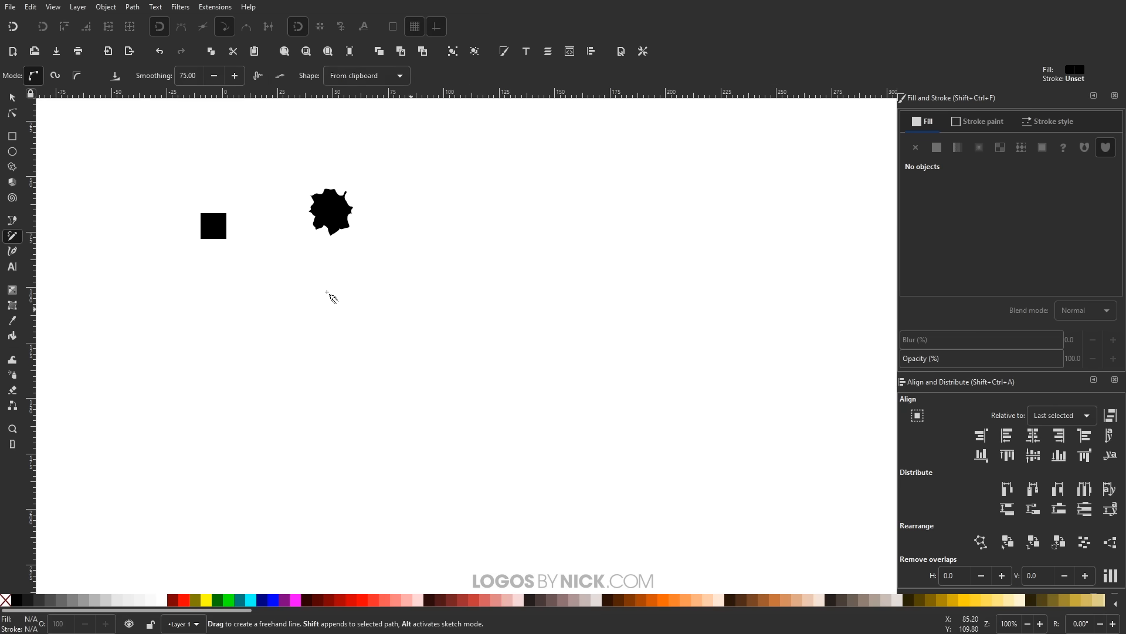
mouse_move(150, 402)
mouse_down()
mouse_move(654, 382)
mouse_move(711, 315)
mouse_up()
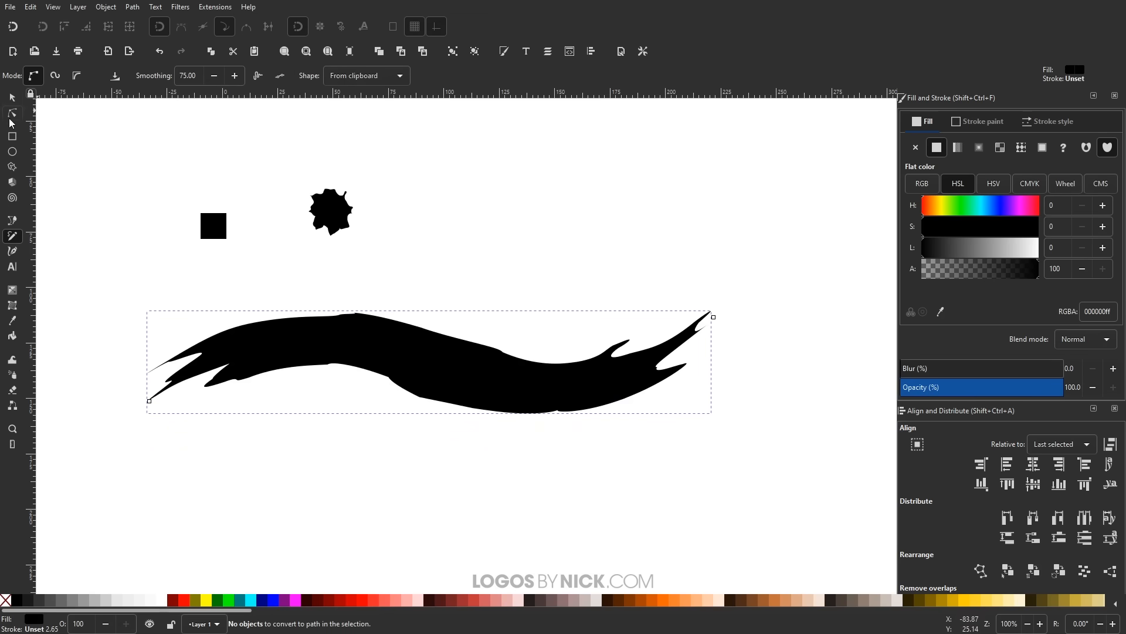
- Thin the stroke's start, move it up and scale it to about 130 mm wide
click(12, 113)
mouse_move(170, 431)
mouse_down()
mouse_move(159, 416)
mouse_move(169, 408)
mouse_up()
click(14, 101)
drag(440, 372, 460, 322)
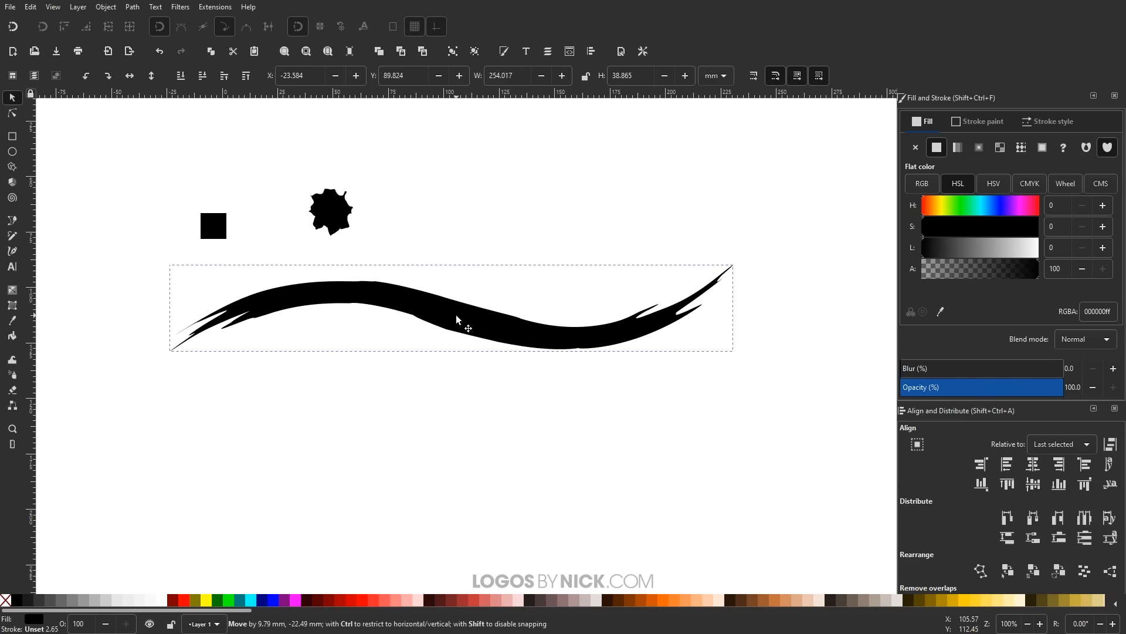
drag(737, 310, 602, 308)
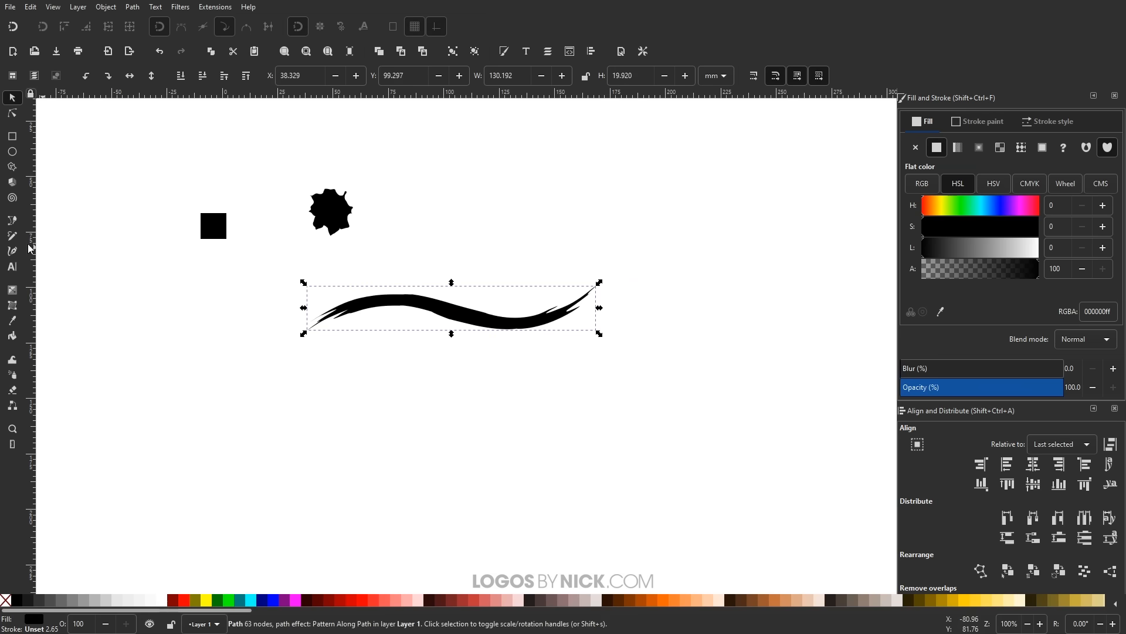
- Draw a second long jagged brush stroke lower on the page
click(13, 236)
drag(212, 439, 649, 439)
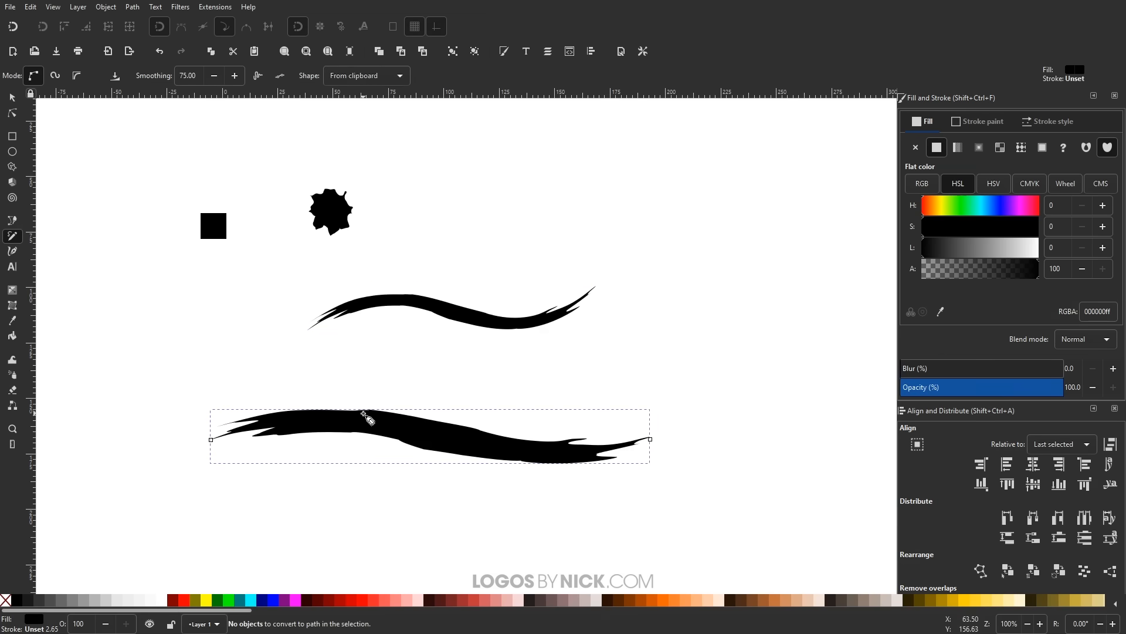
- Toggle the Pencil style preference and back, leaving it on last used style
double_click(1064, 72)
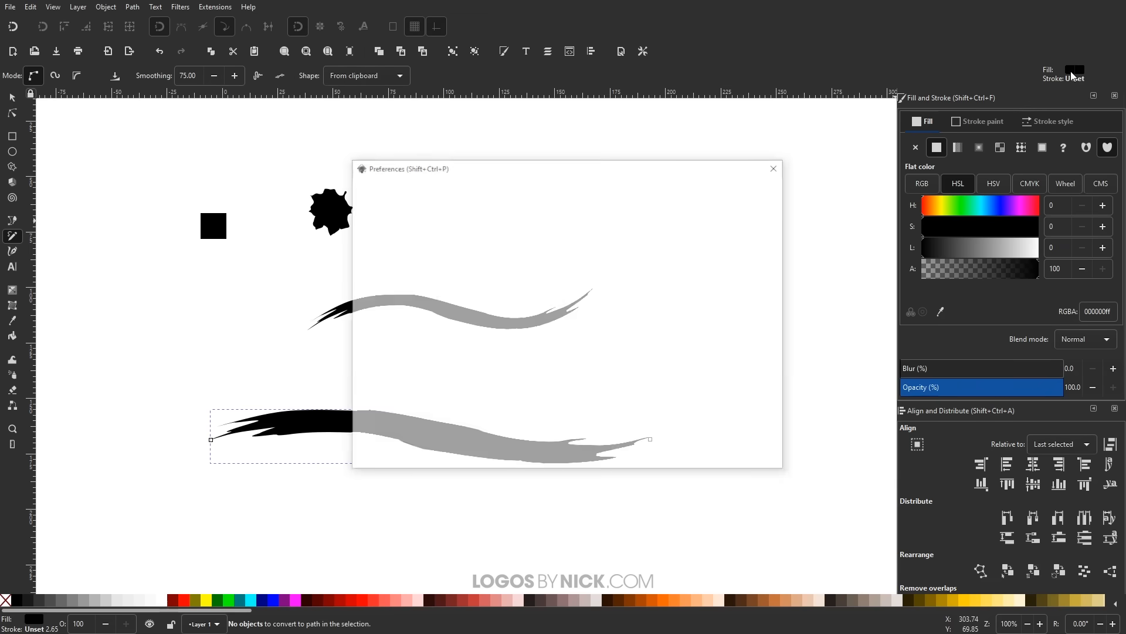
drag(614, 175, 601, 162)
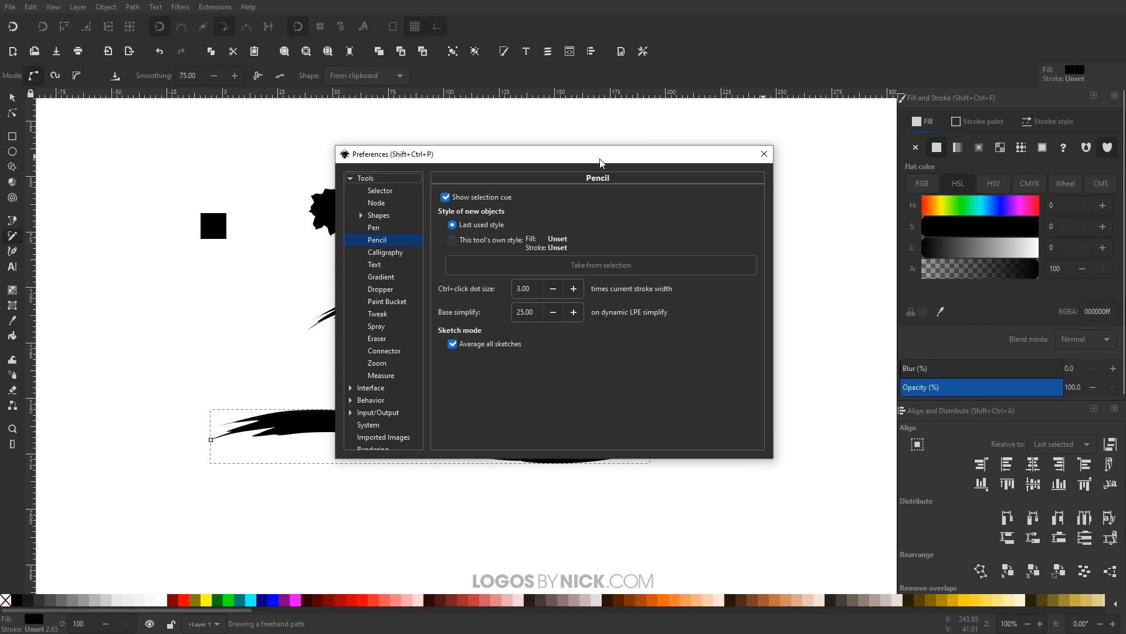
click(453, 241)
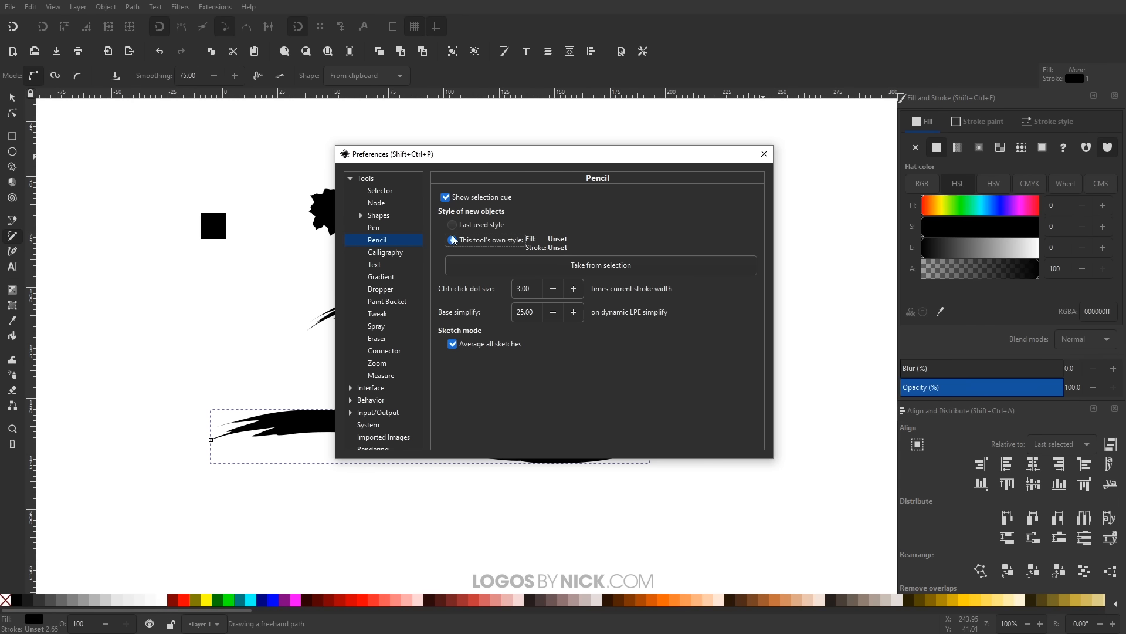
click(453, 224)
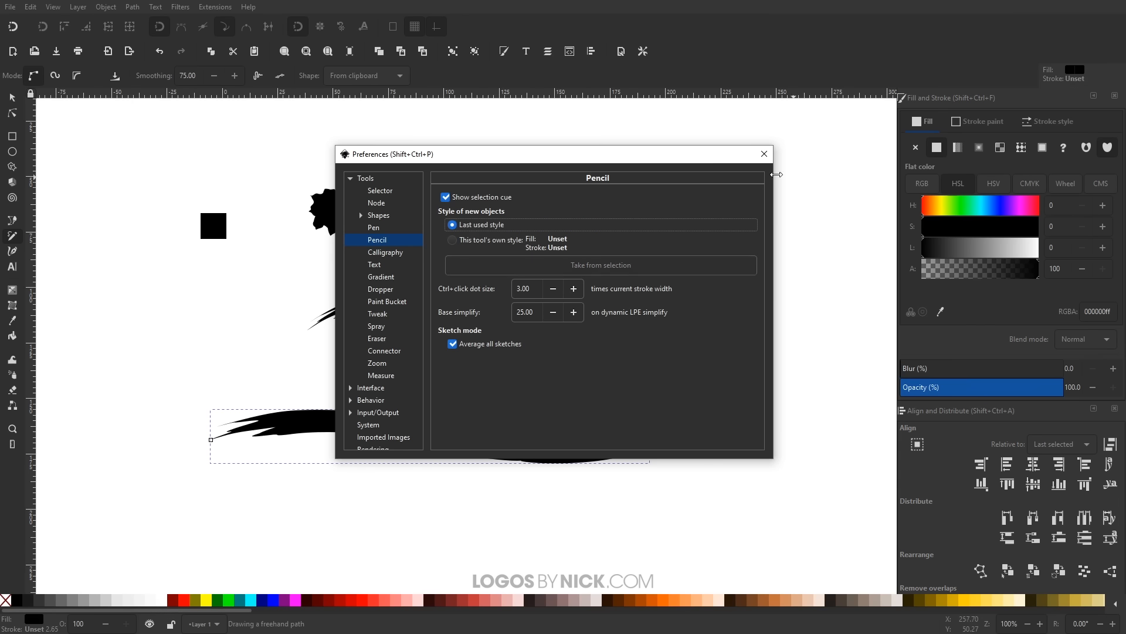
click(763, 153)
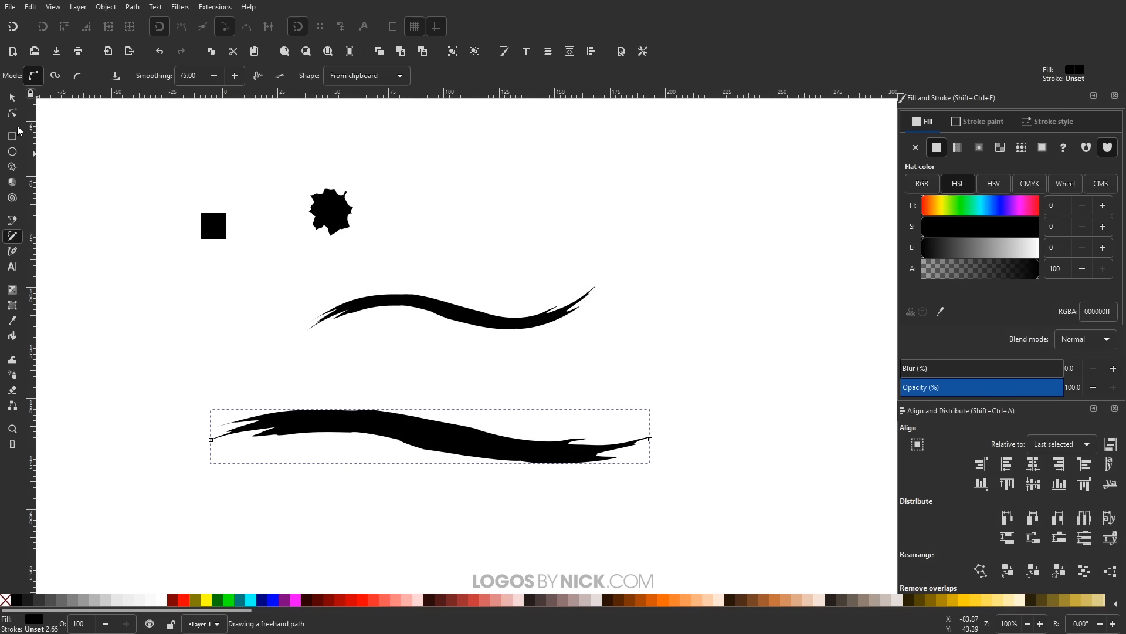
- Drag the end nodes' handles to bend the lower stroke into a deeper S-wave
click(13, 113)
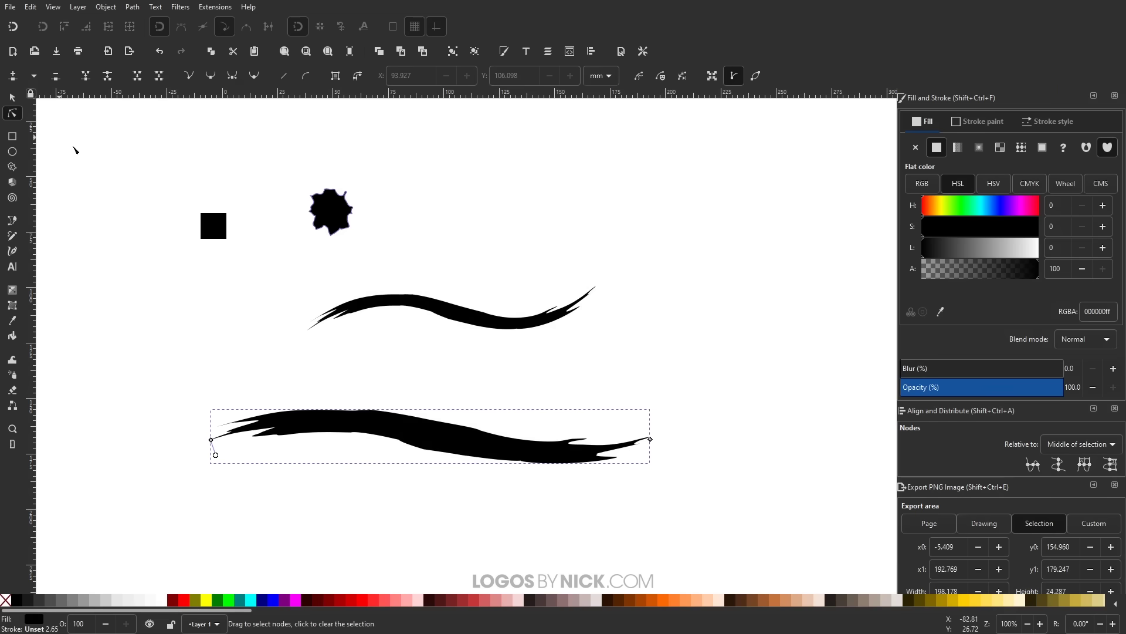
click(212, 439)
drag(381, 383, 370, 351)
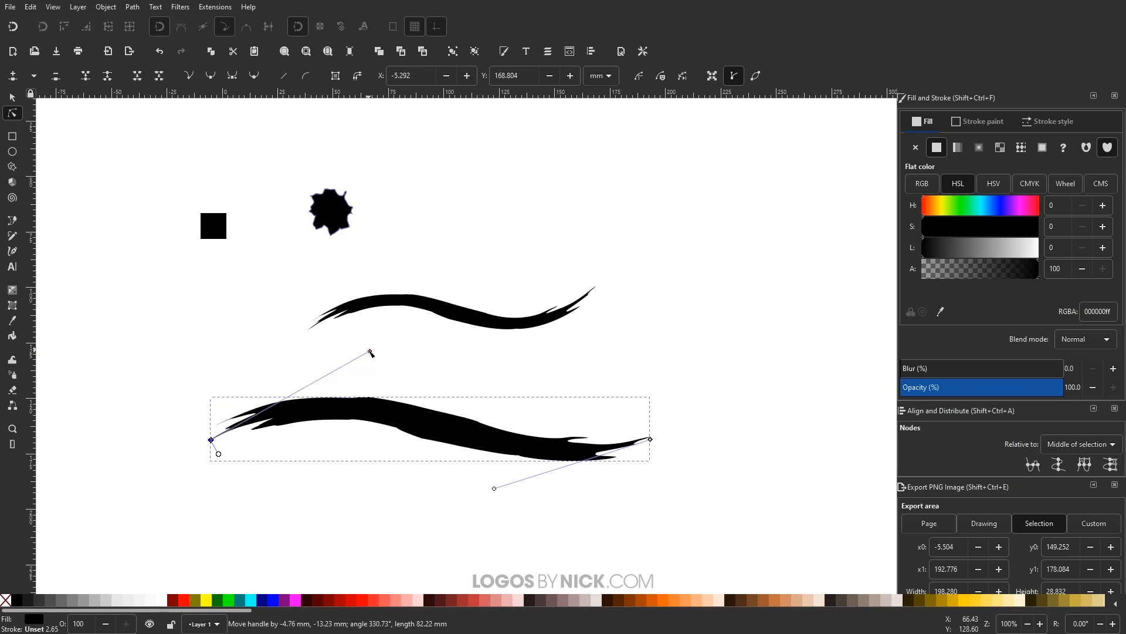
drag(496, 489, 454, 547)
drag(371, 353, 382, 343)
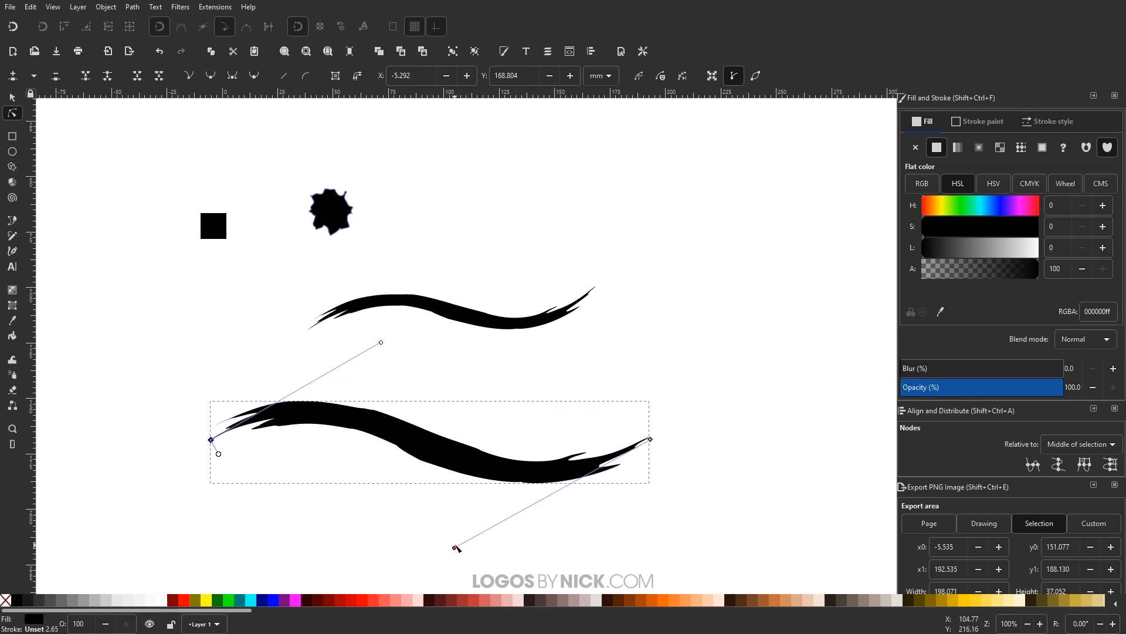
click(478, 467)
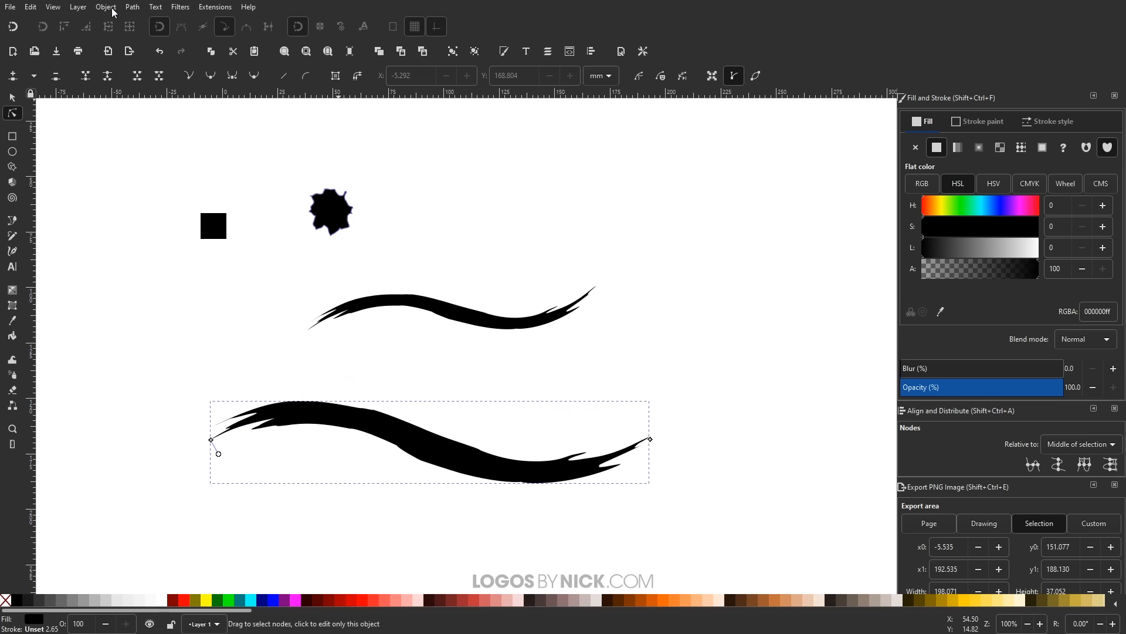
click(133, 8)
click(147, 21)
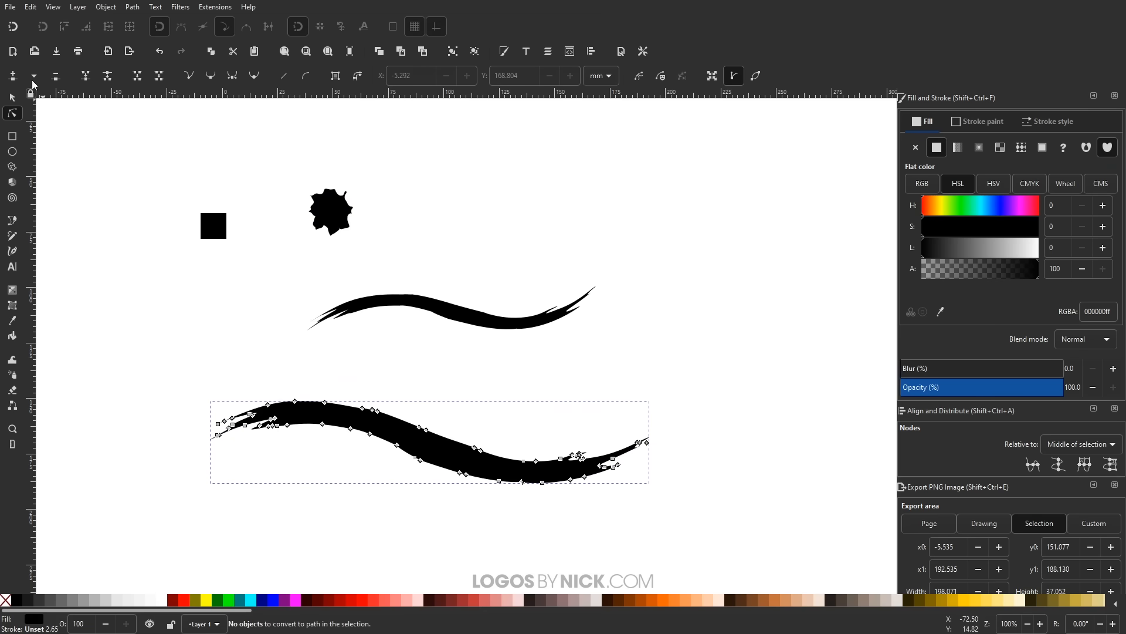
click(14, 95)
ctrl+scroll(262, 443, up, 2)
ctrl+scroll(378, 344, up, 2)
ctrl+scroll(346, 403, up, 1)
ctrl+scroll(346, 404, down, 1)
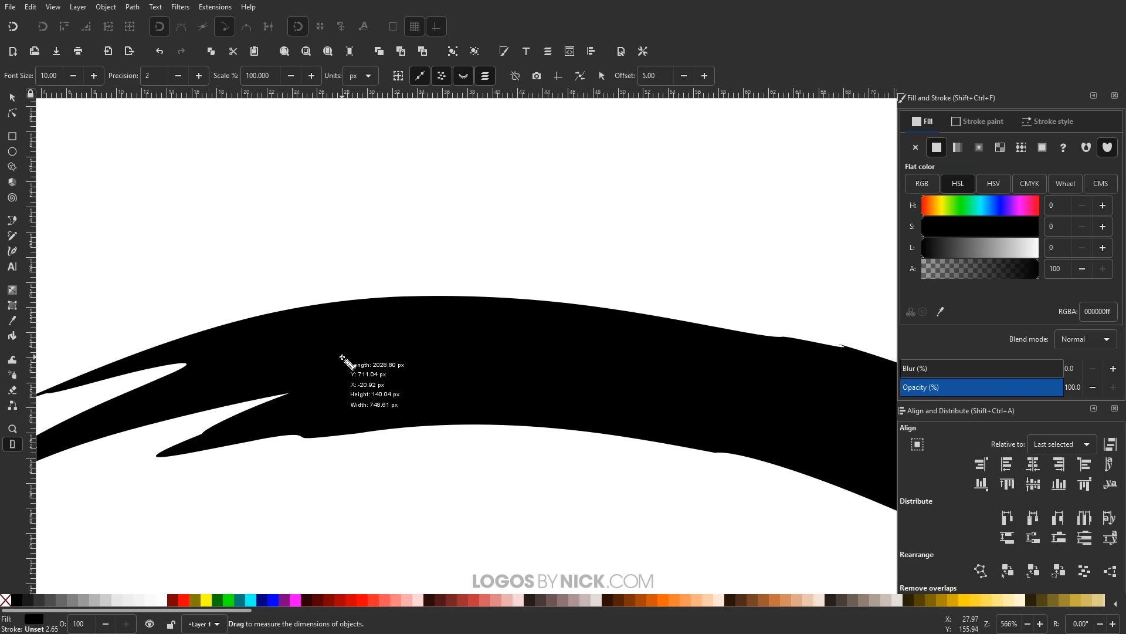
key(n)
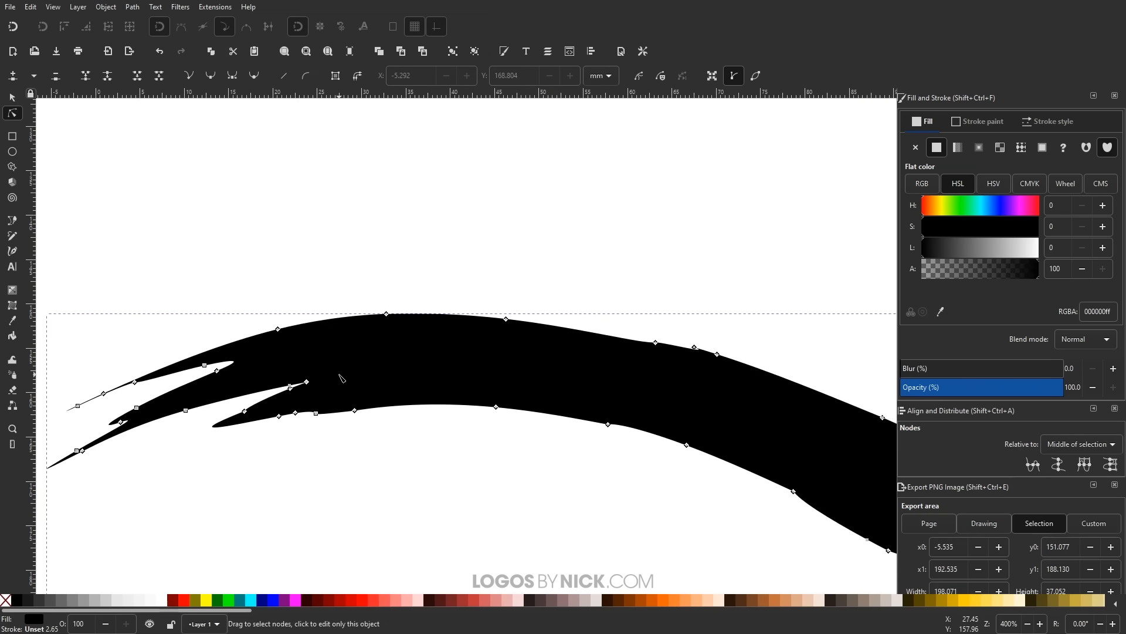
drag(392, 324, 408, 283)
ctrl+scroll(467, 395, down, 3)
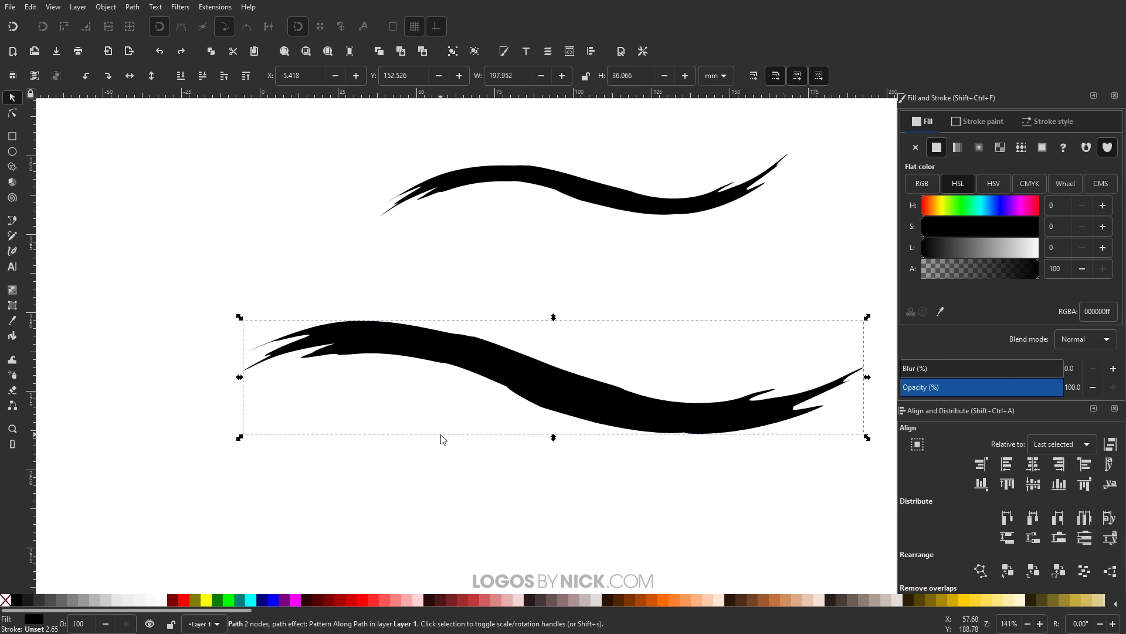
ctrl+scroll(443, 438, down, 1)
click(599, 459)
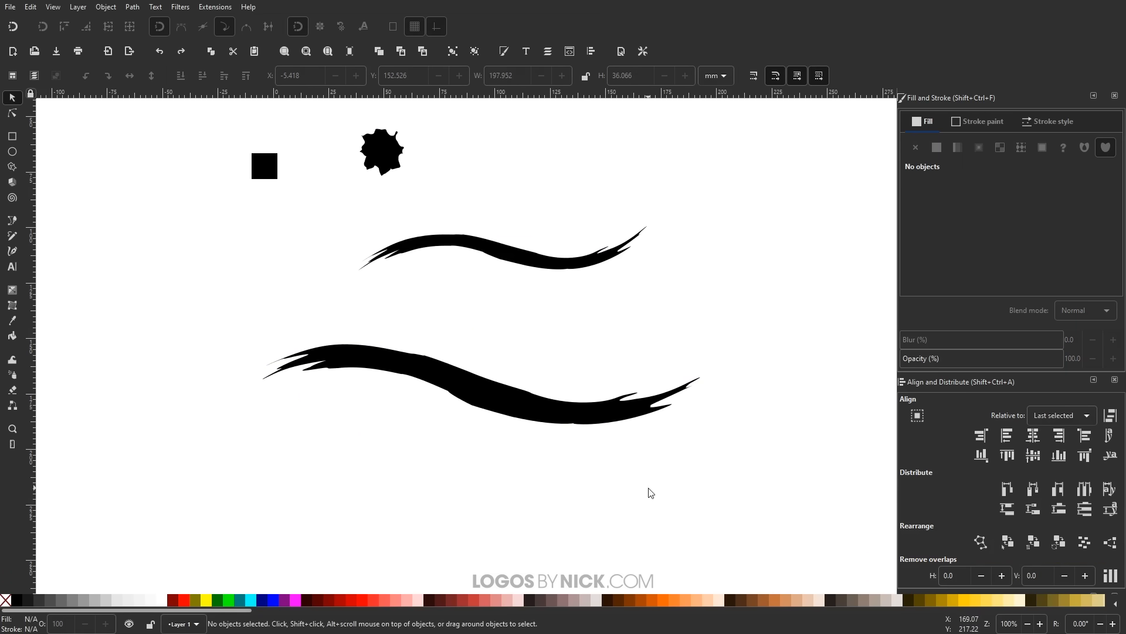